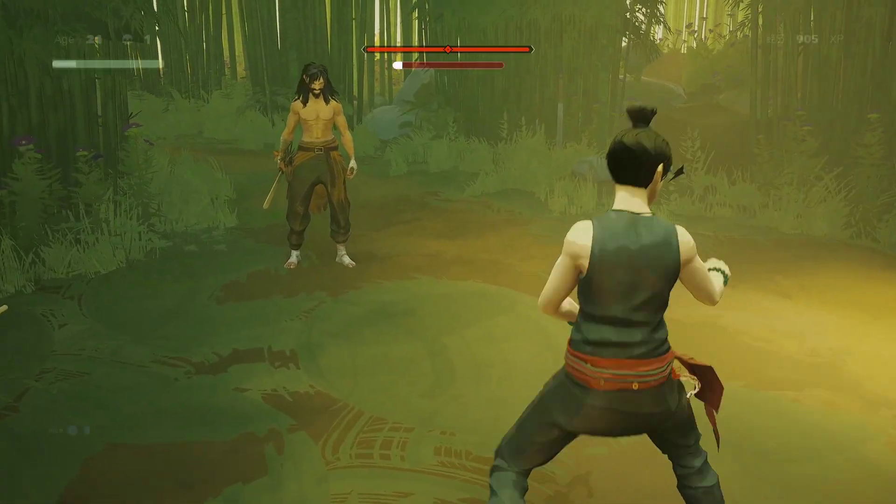
pyautogui.press('w')
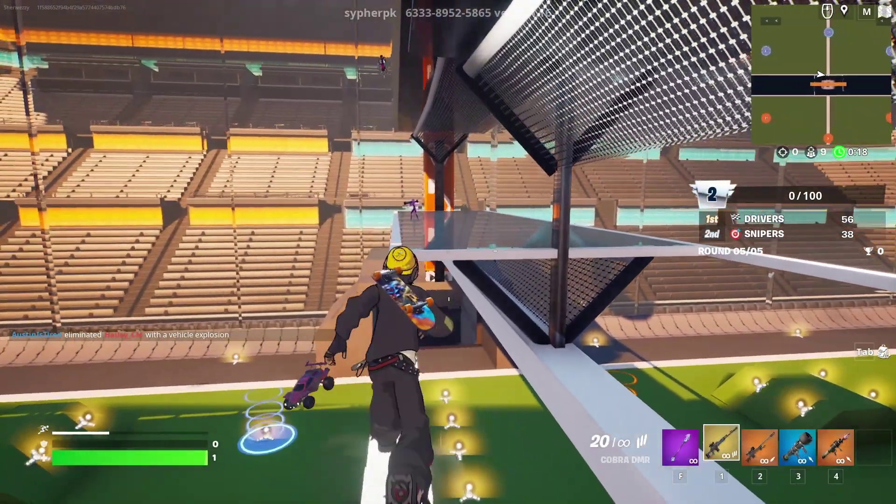
pyautogui.press('w')
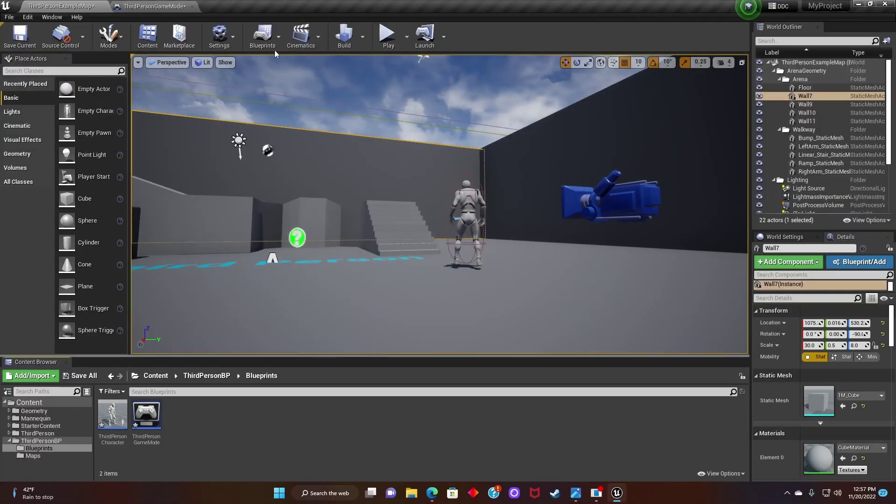
# Step: Open the project's ThirdPersonGameMode blueprint for editing
pyautogui.click(264, 33)
pyautogui.moveTo(342, 131)
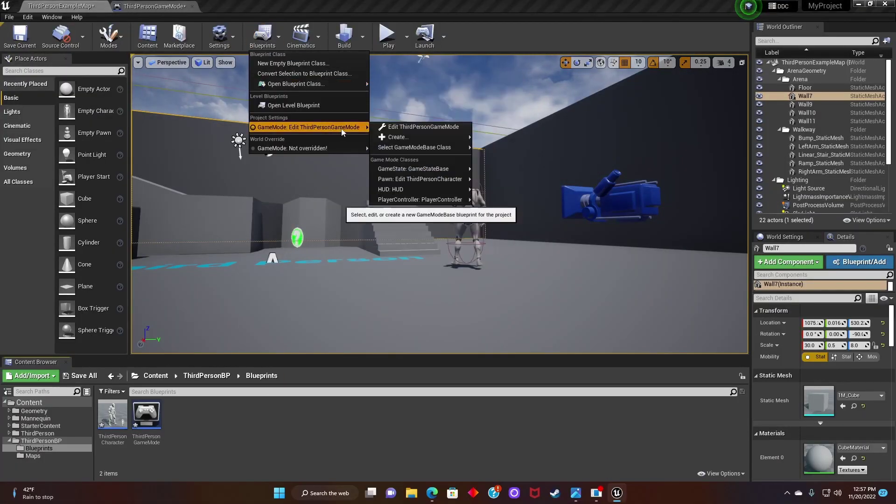
pyautogui.click(425, 127)
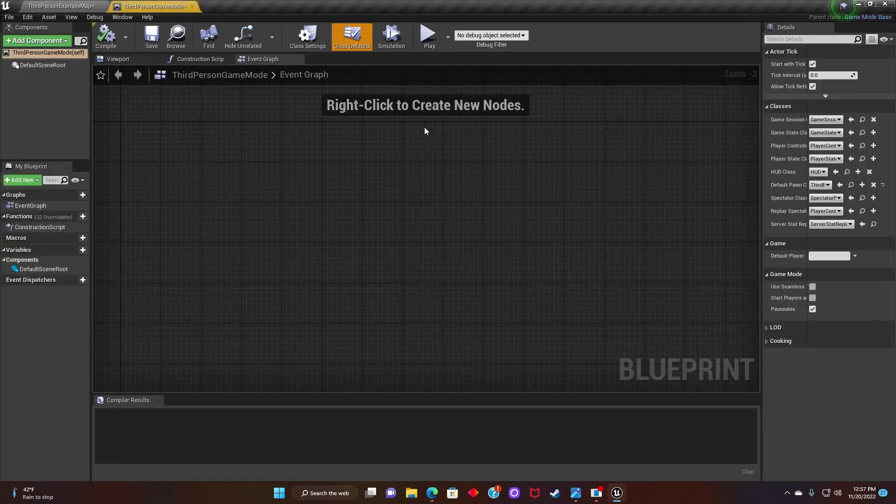
# Step: Add an Event BeginPlay node to the empty event graph of ThirdPersonGameMode
pyautogui.rightClick(200, 189)
pyautogui.write('even')
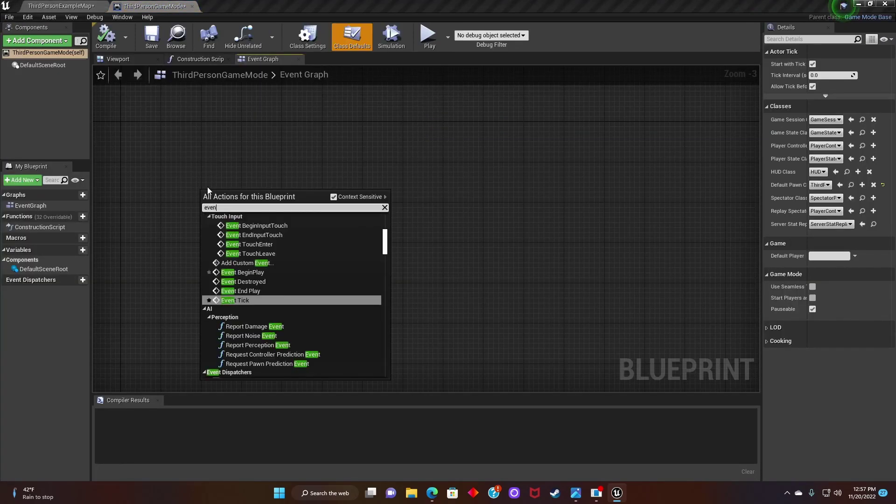
pyautogui.write('t begin')
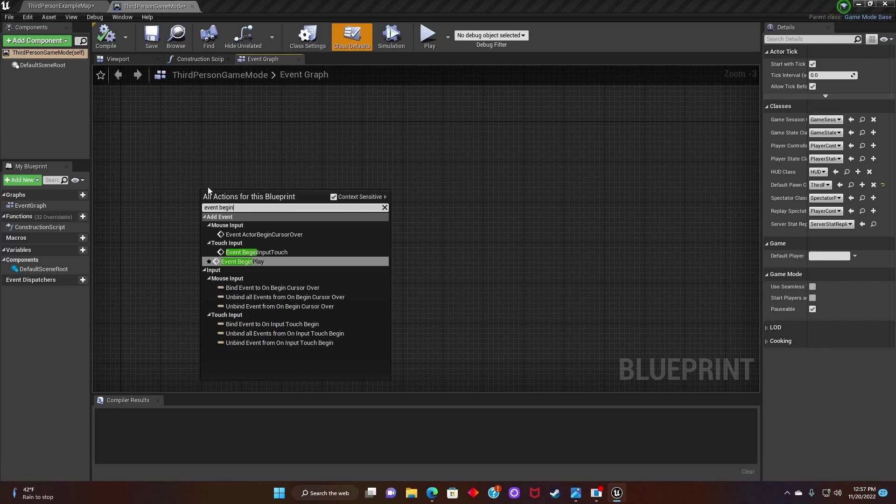
pyautogui.press('Return')
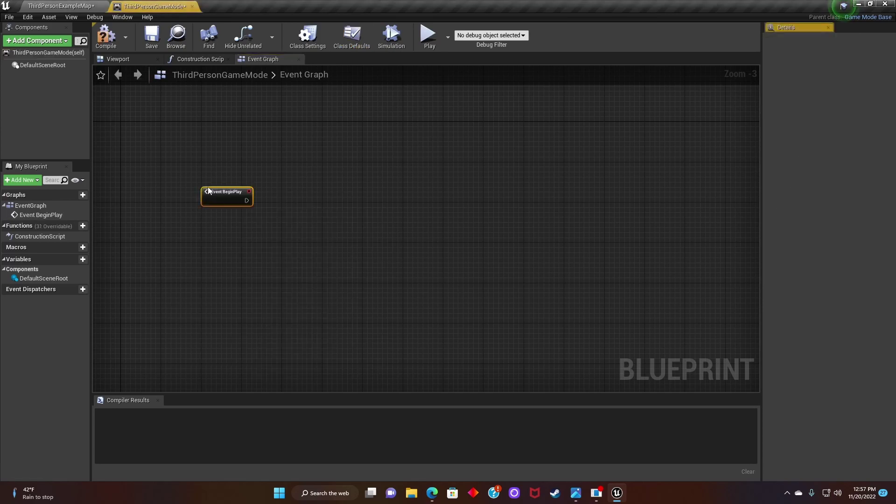
# Step: Add a Get Player Character node and place it below Event BeginPlay
pyautogui.moveTo(266, 182); pyautogui.dragTo(273, 140, button='right')
pyautogui.rightClick(234, 222)
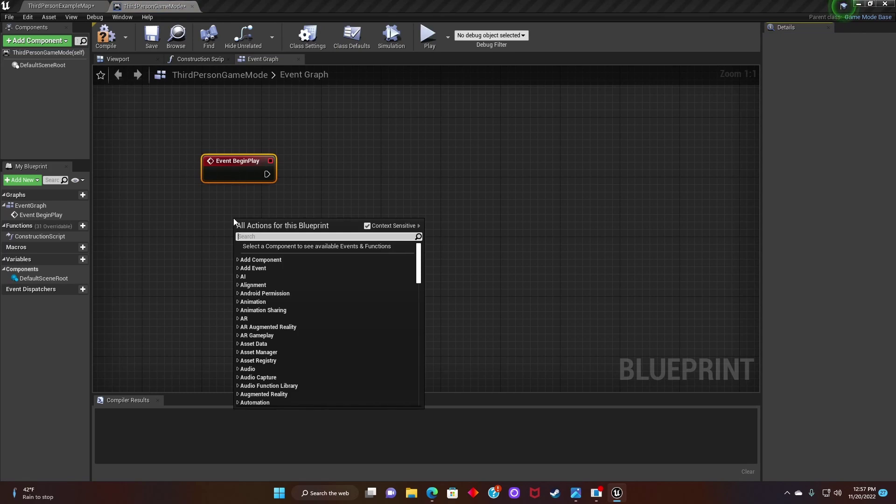
pyautogui.write('get player')
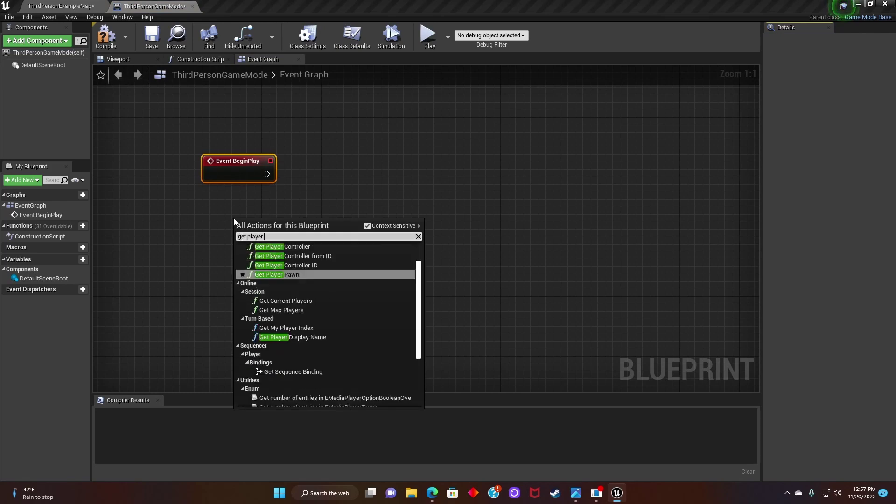
pyautogui.write(' char')
pyautogui.press('Return')
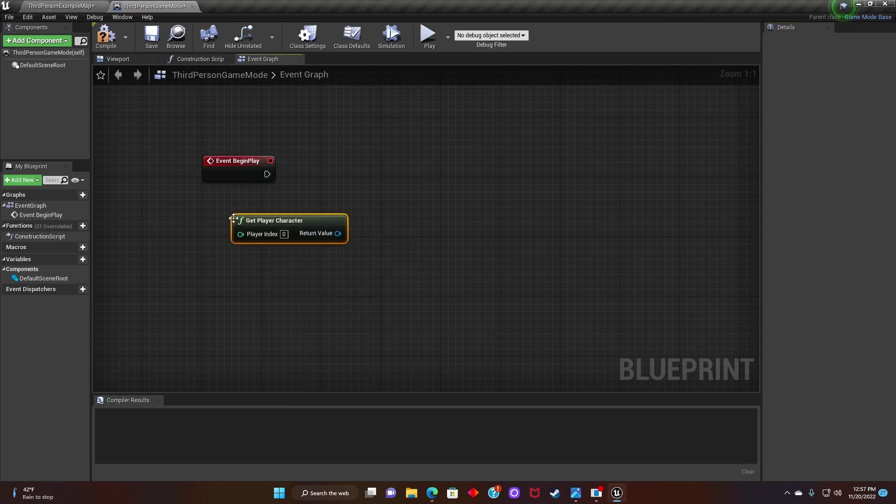
pyautogui.moveTo(279, 229); pyautogui.dragTo(243, 244)
# Step: Add Bind Event to On Destroyed from the Get Player Character return value and run it from Event BeginPlay
pyautogui.moveTo(301, 248); pyautogui.dragTo(343, 209)
pyautogui.write('bind event to on de')
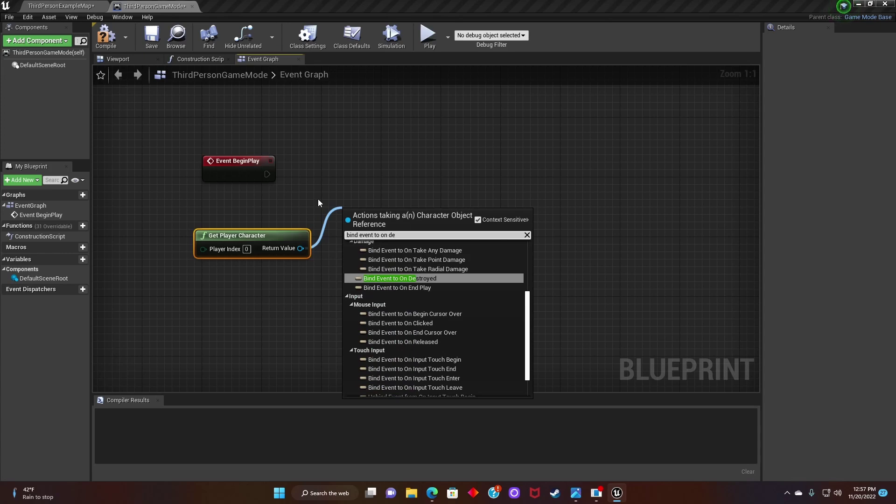
pyautogui.press('Return')
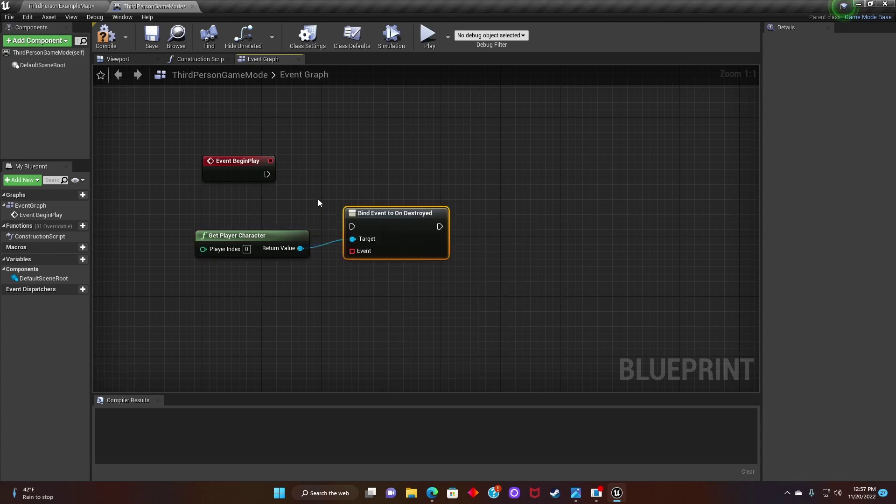
pyautogui.moveTo(400, 226); pyautogui.dragTo(415, 166)
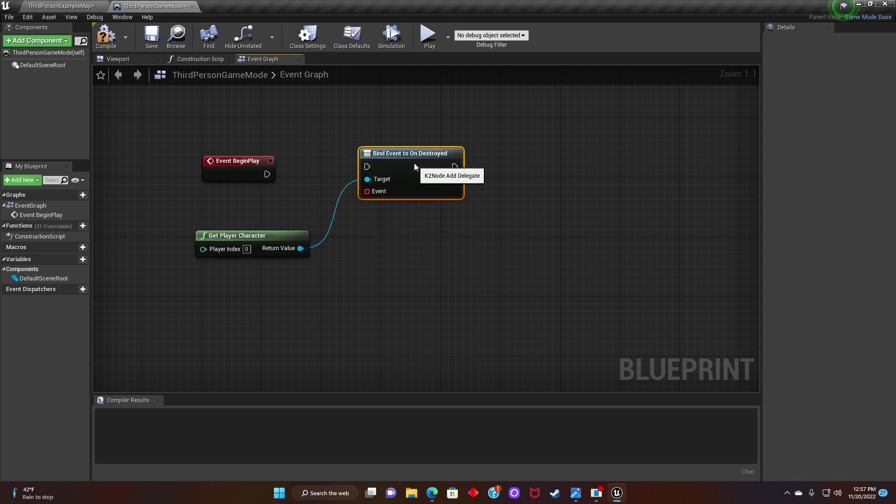
pyautogui.moveTo(267, 174); pyautogui.dragTo(371, 167)
# Step: Create a custom event wired to the Event pin of Bind Event to On Destroyed and place it below Get Player Character
pyautogui.moveTo(368, 205); pyautogui.dragTo(262, 308)
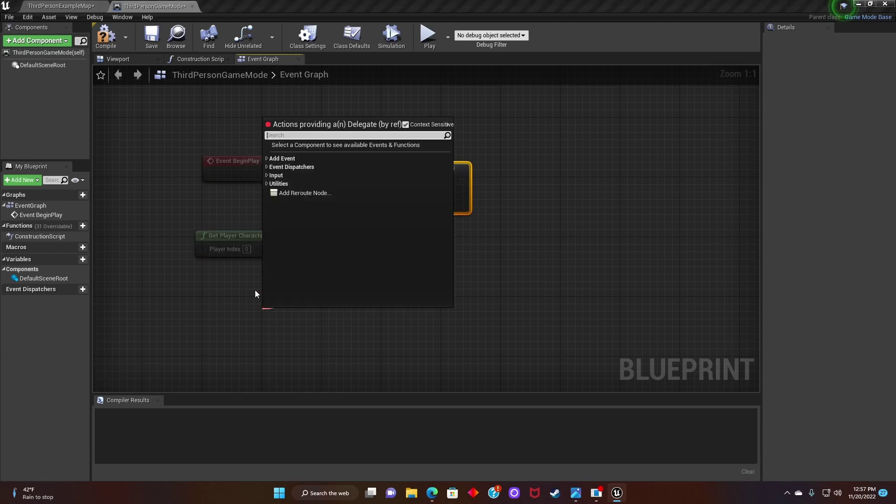
pyautogui.write('custom')
pyautogui.press('Return')
pyautogui.moveTo(270, 322); pyautogui.dragTo(223, 311)
pyautogui.click(259, 313)
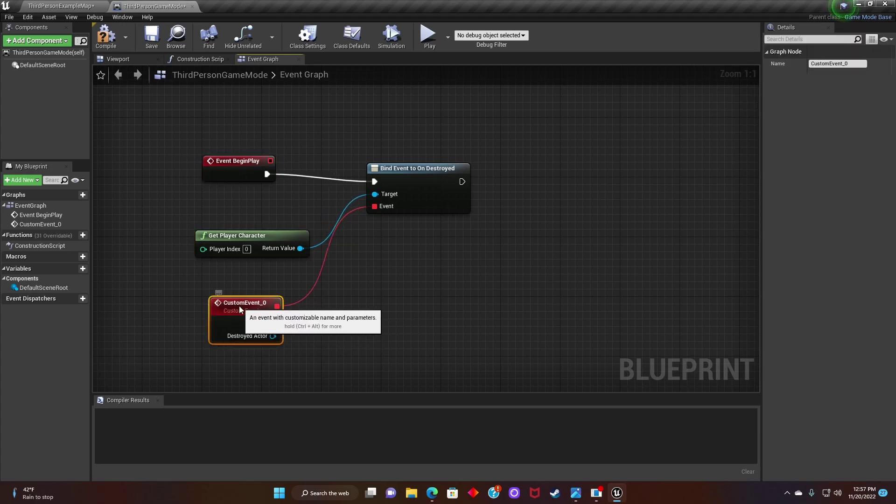
# Step: Rename the custom event to Respawn Actor
pyautogui.doubleClick(239, 303)
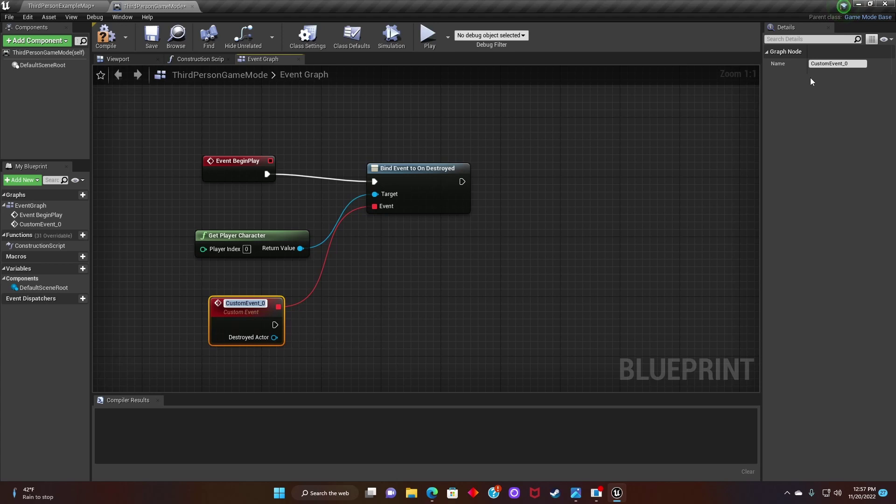
pyautogui.click(855, 65)
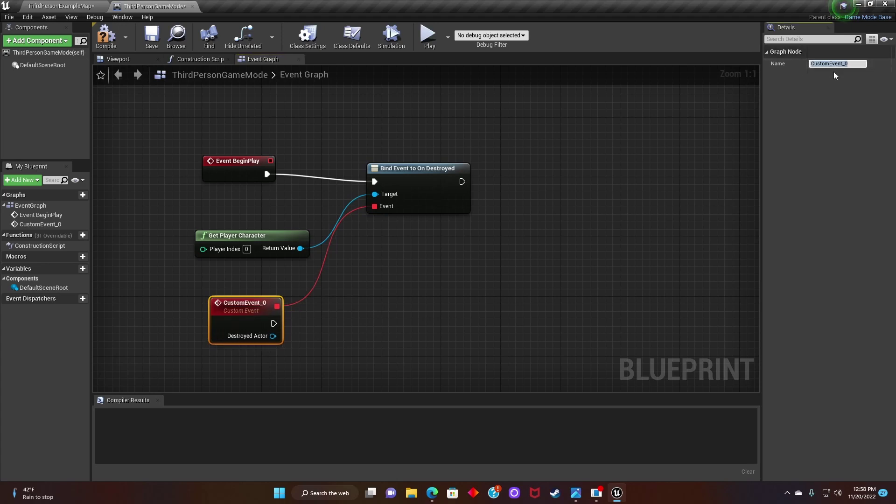
pyautogui.write('Respawn Actor')
pyautogui.press('Return')
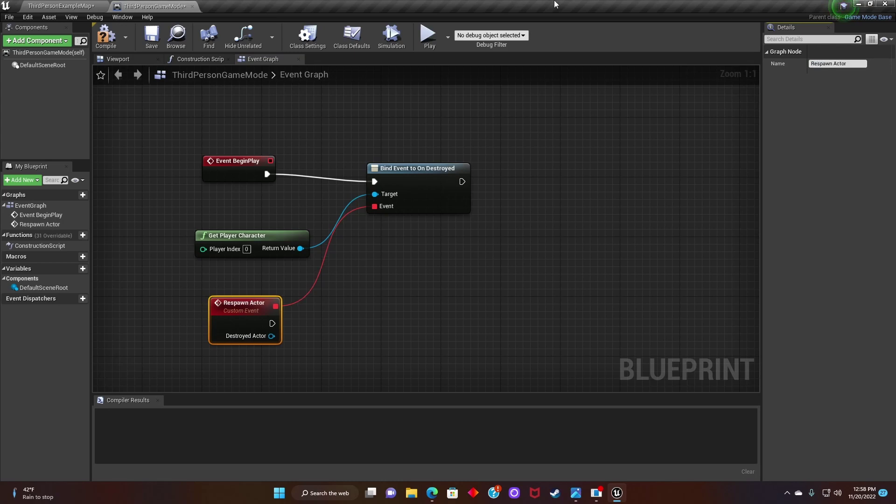
# Step: Add a Branch node executed by the Respawn Actor event and place it to the event's right
pyautogui.moveTo(424, 283); pyautogui.dragTo(441, 258, button='right')
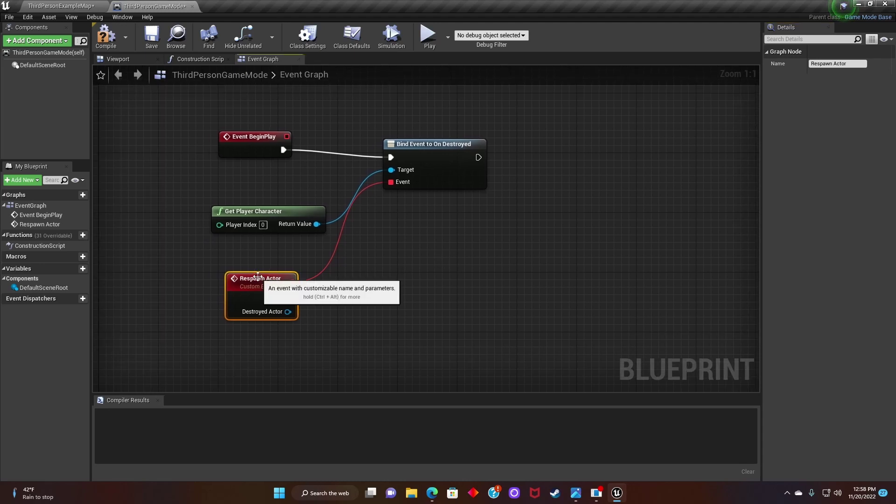
pyautogui.moveTo(260, 275); pyautogui.dragTo(311, 285)
pyautogui.write('branch')
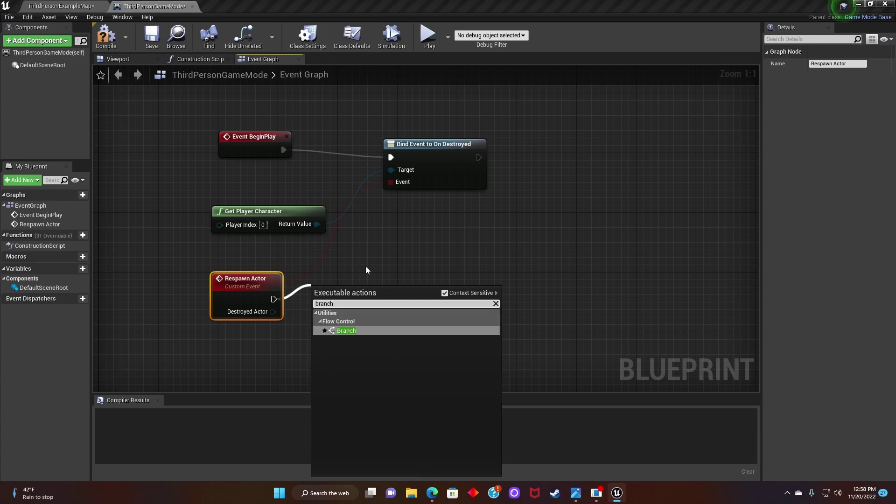
pyautogui.press('Return')
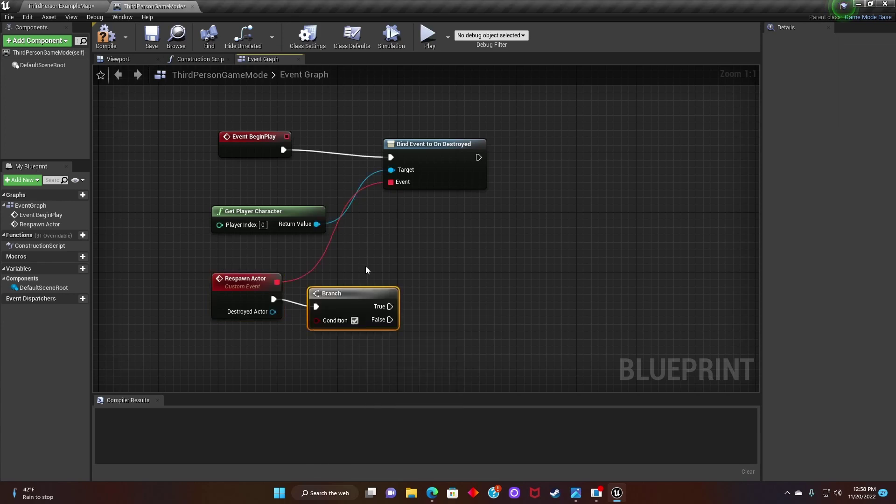
pyautogui.moveTo(359, 289); pyautogui.dragTo(420, 267)
# Step: Add a GetClass node fed by the Destroyed Actor output and arrange it below the Branch node
pyautogui.moveTo(328, 320); pyautogui.dragTo(383, 315, button='right')
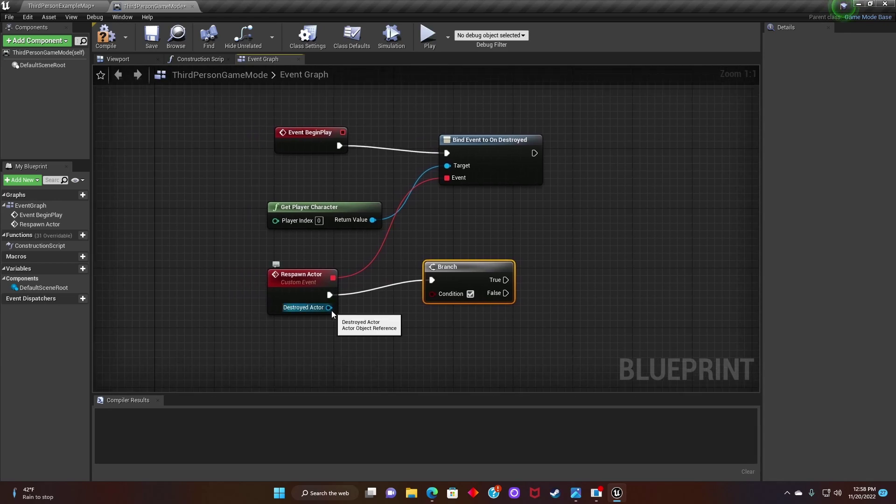
pyautogui.moveTo(332, 309); pyautogui.dragTo(403, 346)
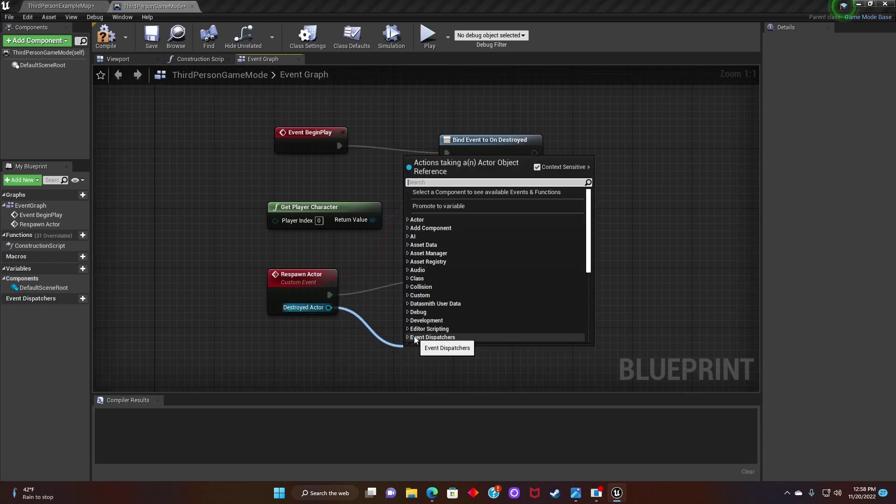
pyautogui.write('get class')
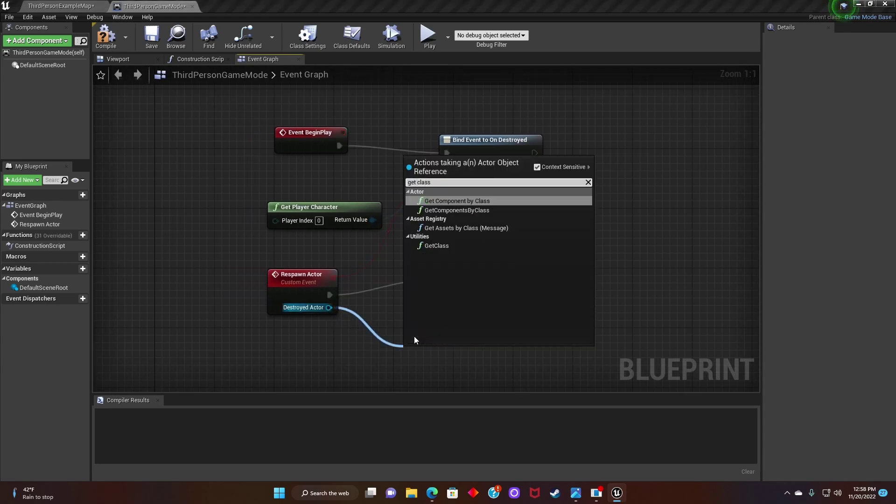
pyautogui.click(435, 246)
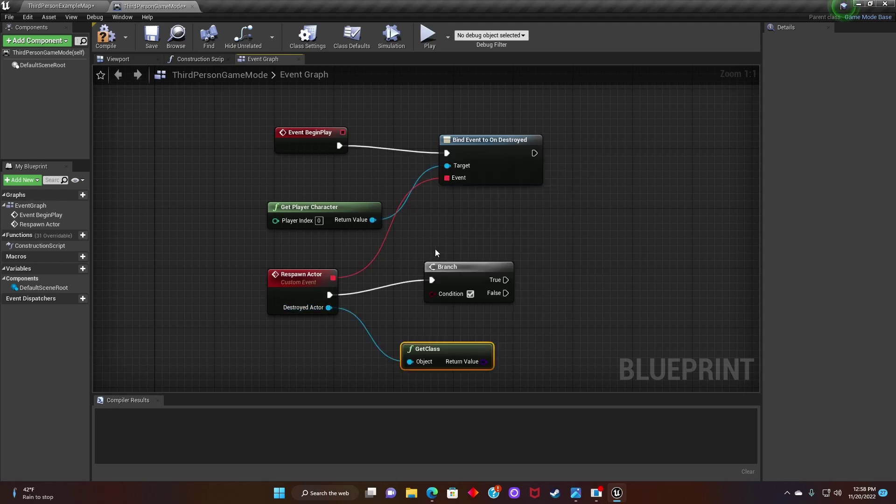
pyautogui.moveTo(482, 293); pyautogui.dragTo(472, 270, button='right')
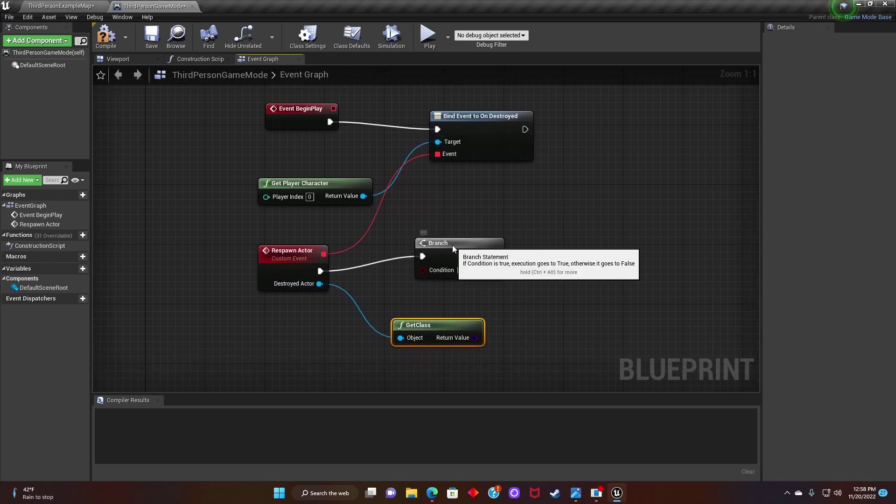
pyautogui.moveTo(450, 241); pyautogui.dragTo(480, 220)
pyautogui.moveTo(450, 323); pyautogui.dragTo(490, 309)
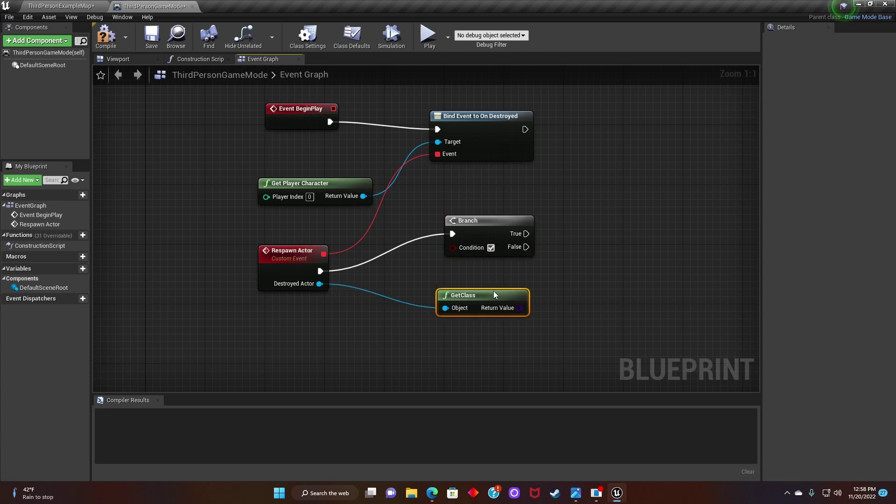
# Step: Create a variable named Lives of type Integer and compile the blueprint
pyautogui.moveTo(485, 345); pyautogui.dragTo(524, 337, button='right')
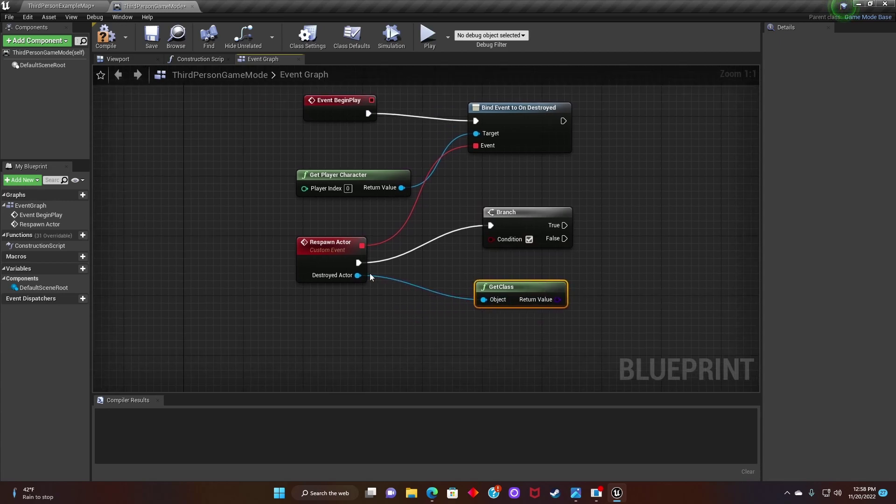
pyautogui.click(74, 270)
pyautogui.write('Li')
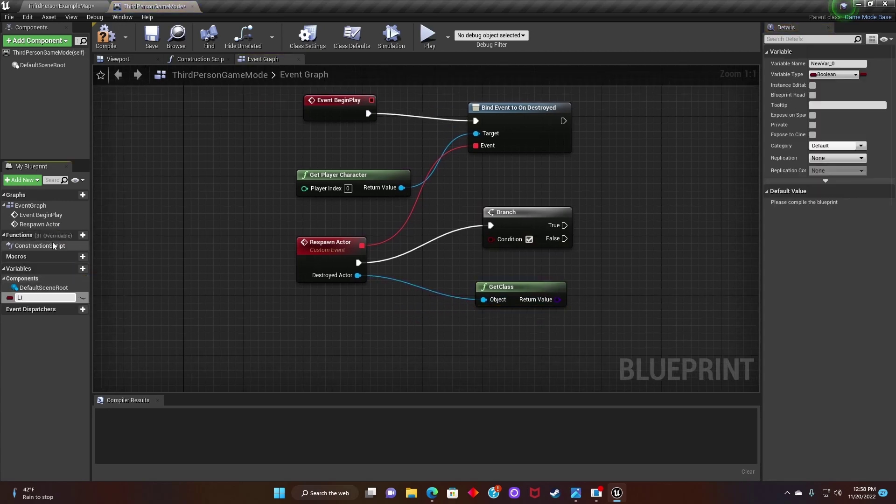
pyautogui.write('ves')
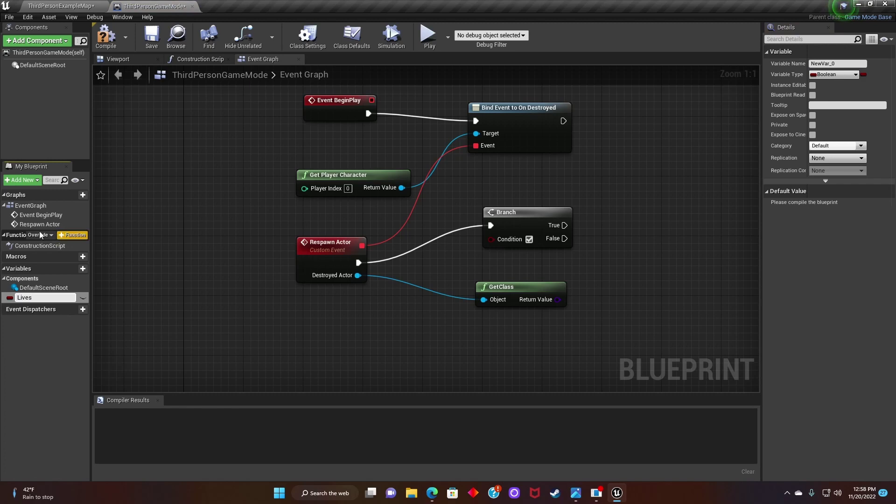
pyautogui.press('Return')
pyautogui.click(9, 298)
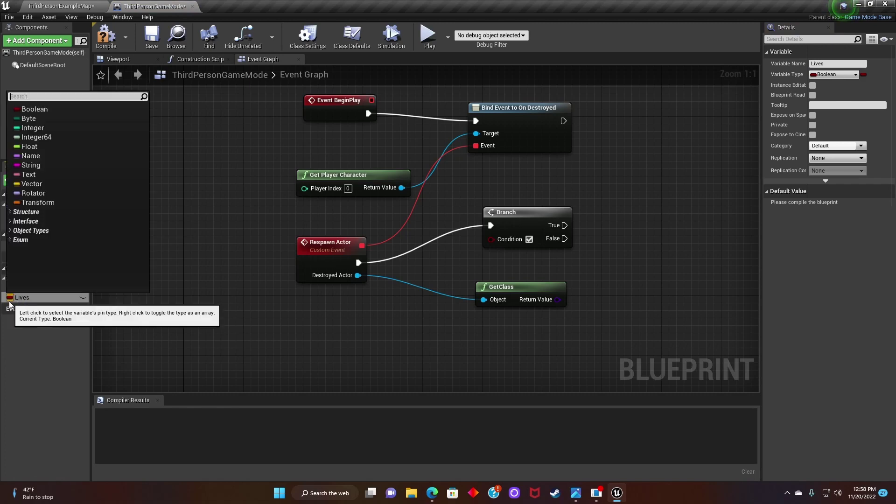
pyautogui.click(33, 131)
pyautogui.click(106, 37)
# Step: Move the Branch and GetClass nodes up and to the right to free space below them
pyautogui.moveTo(208, 189); pyautogui.dragTo(111, 206, button='right')
pyautogui.moveTo(301, 228); pyautogui.dragTo(250, 214, button='right')
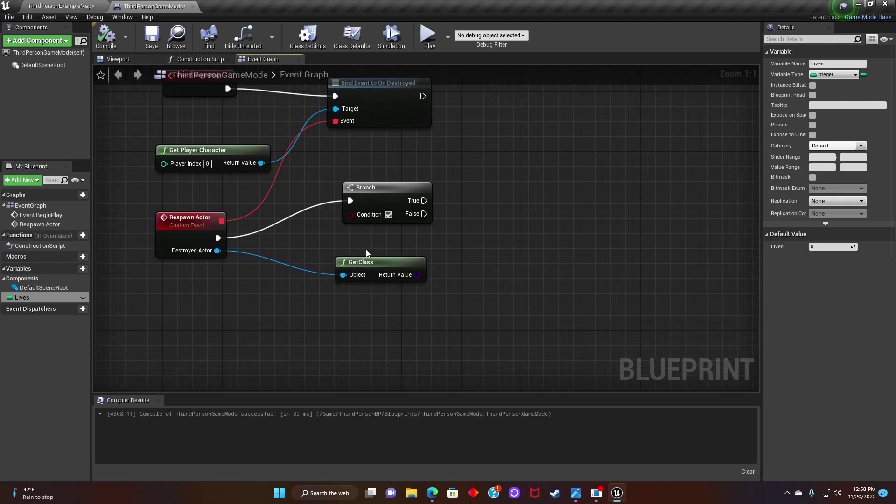
pyautogui.moveTo(350, 214); pyautogui.dragTo(383, 170)
pyautogui.click(374, 181)
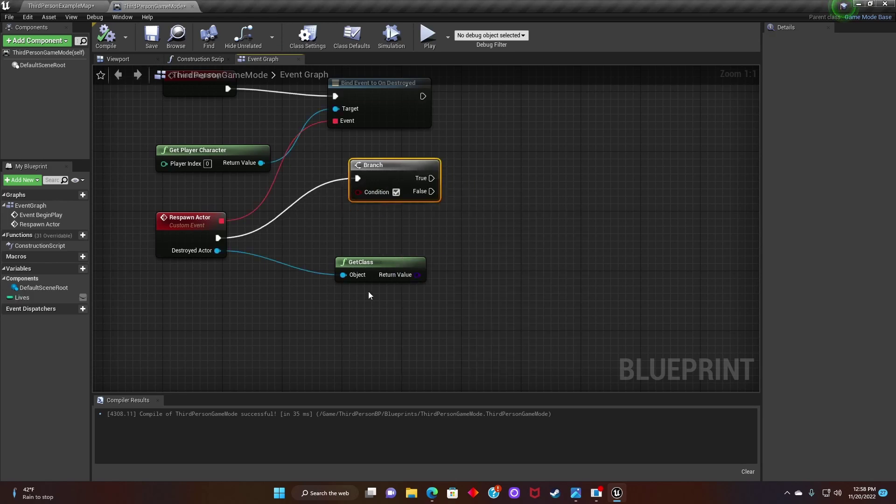
pyautogui.moveTo(369, 260); pyautogui.dragTo(421, 223)
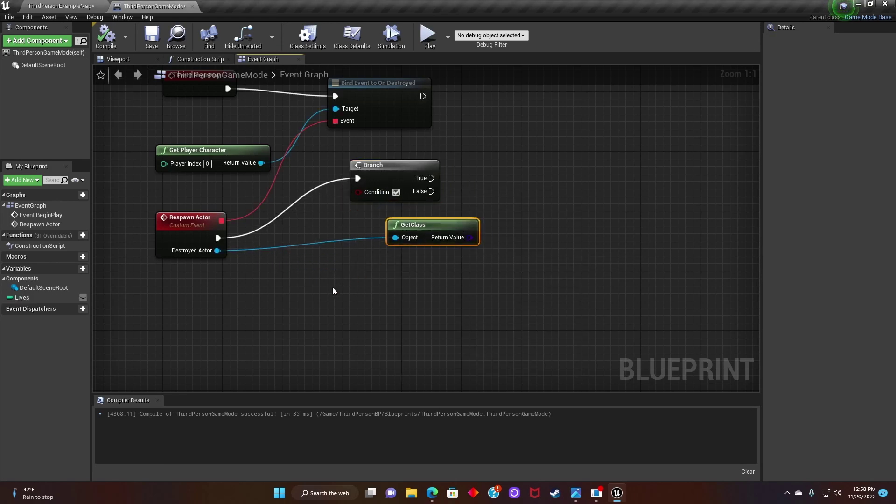
# Step: Add a Lives getter with a greater-than comparison against 0 below the Respawn Actor event and connect its result to the Branch's Condition
pyautogui.moveTo(332, 287); pyautogui.dragTo(369, 273, button='right')
pyautogui.moveTo(35, 297); pyautogui.dragTo(289, 274)
pyautogui.click(222, 305)
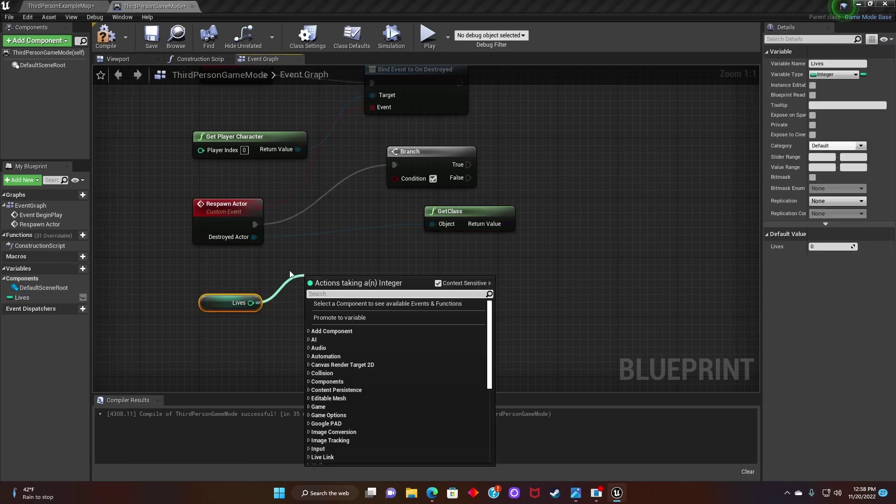
pyautogui.write('>')
pyautogui.press('Return')
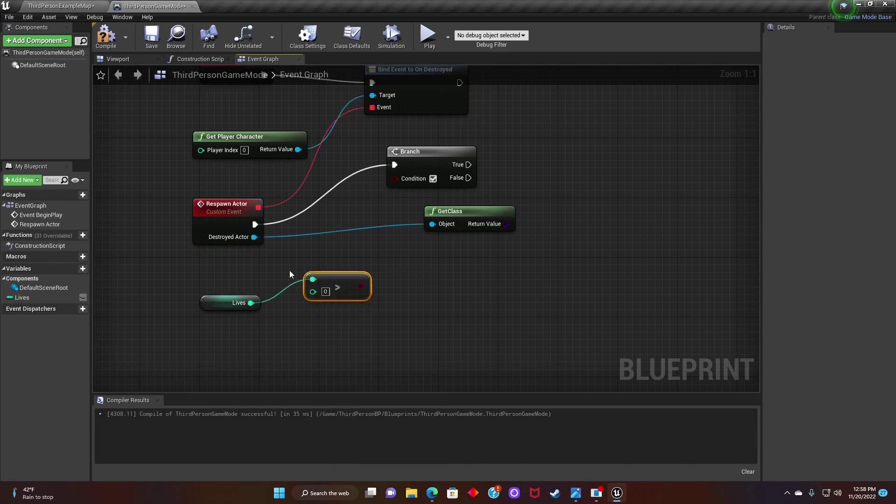
pyautogui.moveTo(395, 178); pyautogui.dragTo(361, 283)
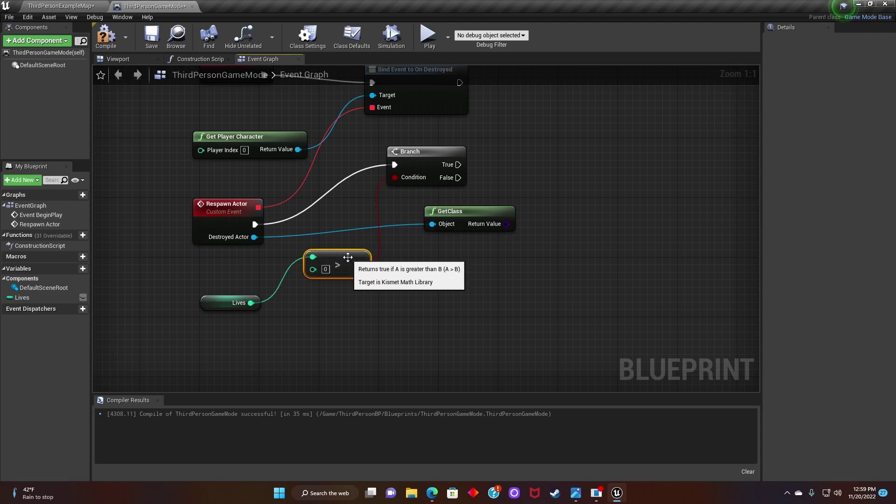
# Step: Add a Print String node on the Branch's False output with the text "Game Over!!!"
pyautogui.moveTo(357, 282); pyautogui.dragTo(295, 298, button='right')
pyautogui.moveTo(398, 193); pyautogui.dragTo(484, 251)
pyautogui.write('print')
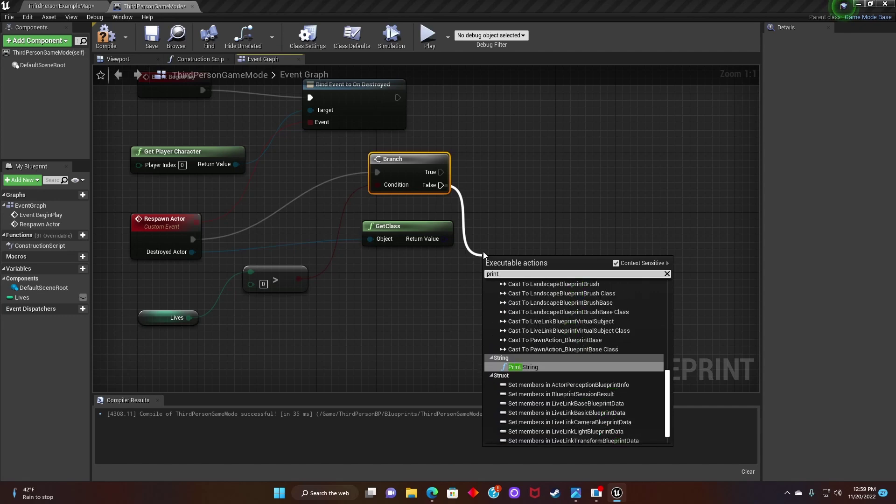
pyautogui.press('Return')
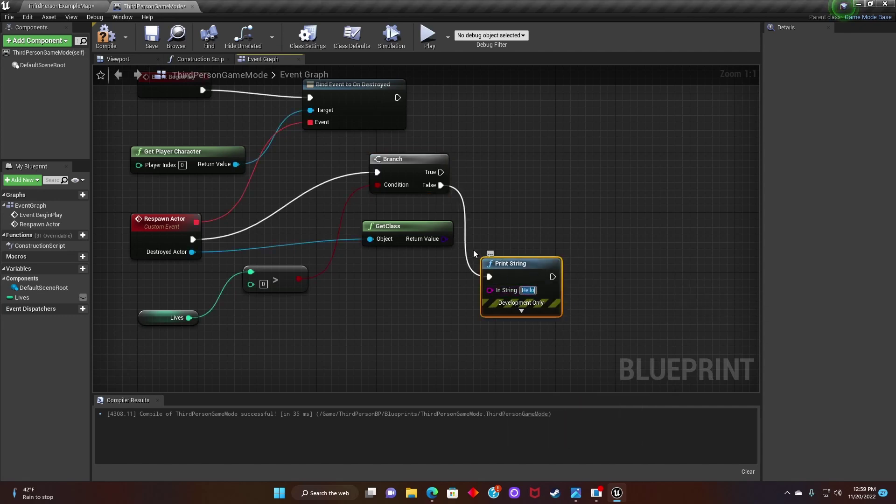
pyautogui.write('Game Over!!!')
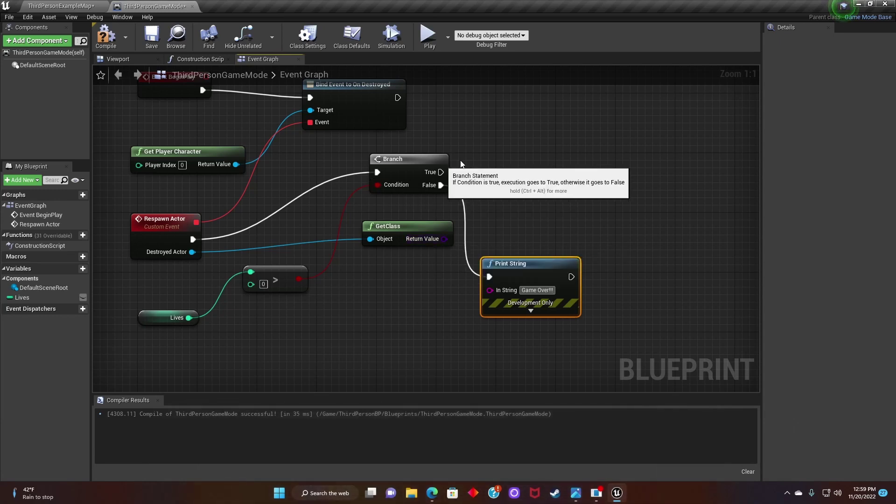
# Step: Add a Spawn Actor from Class node and place it to the upper right of the Branch node
pyautogui.moveTo(475, 155); pyautogui.dragTo(427, 224, button='right')
pyautogui.rightClick(455, 182)
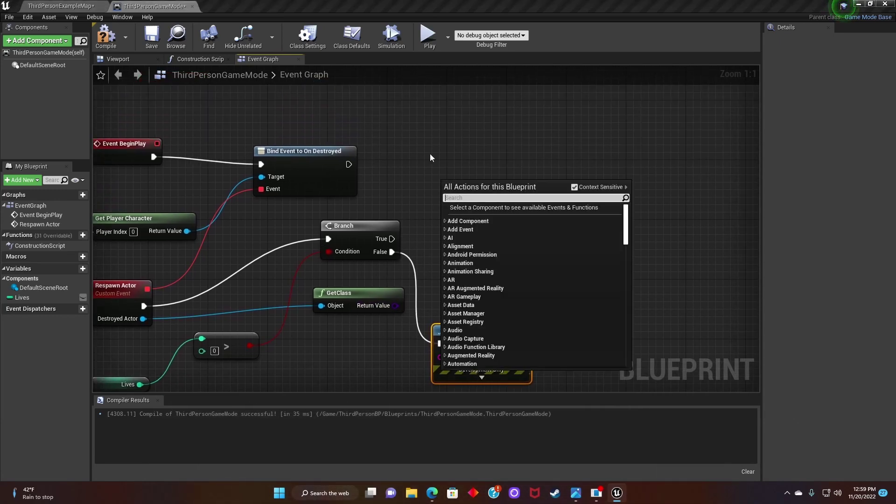
pyautogui.write('spawn act')
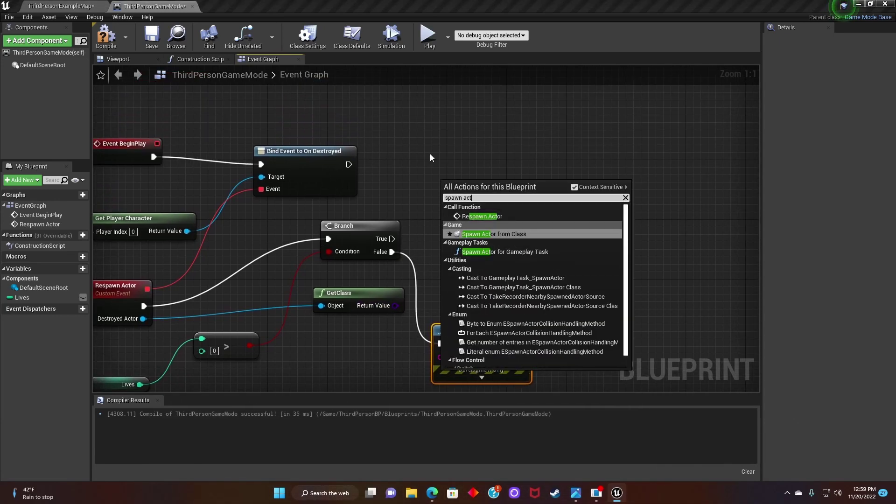
pyautogui.write('or')
pyautogui.press('Return')
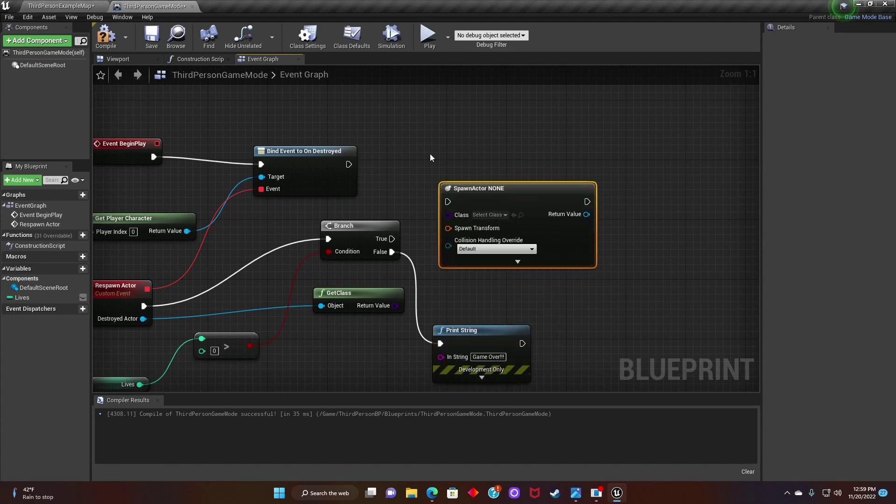
pyautogui.moveTo(523, 191); pyautogui.dragTo(590, 146)
# Step: Split the SpawnActor node's Spawn Transform pin into location, rotation and scale, and shift the node slightly right
pyautogui.rightClick(530, 184)
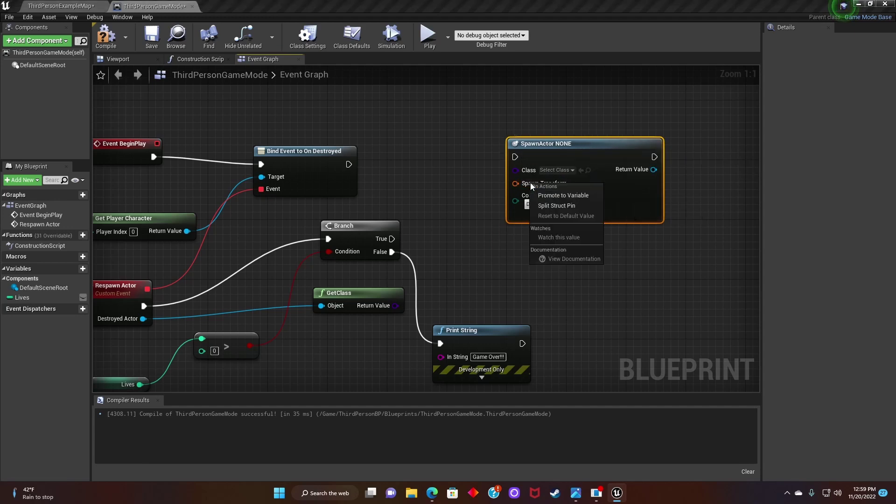
pyautogui.click(552, 206)
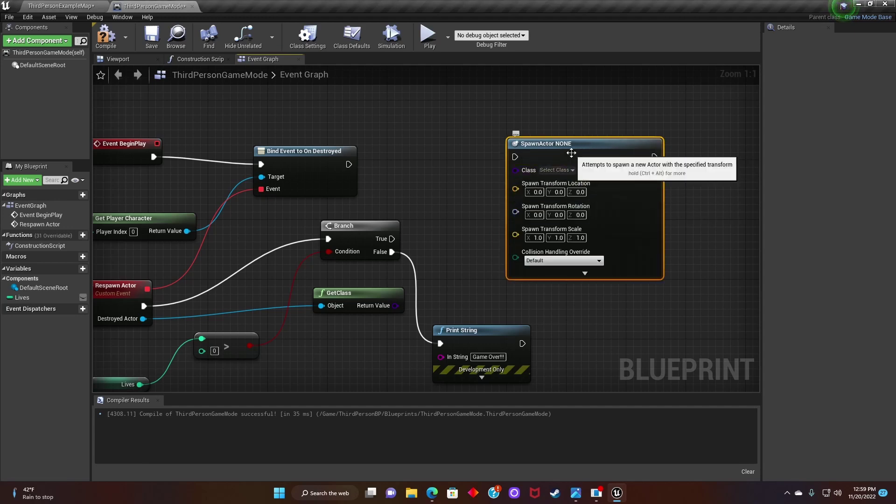
pyautogui.moveTo(572, 145); pyautogui.dragTo(594, 144)
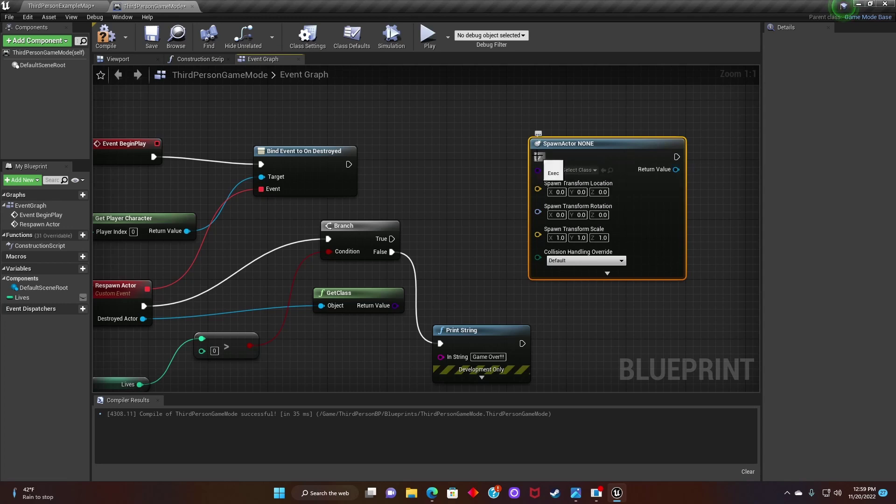
# Step: Add a Decrement Int node that executes into the SpawnActor node
pyautogui.moveTo(537, 157); pyautogui.dragTo(461, 158)
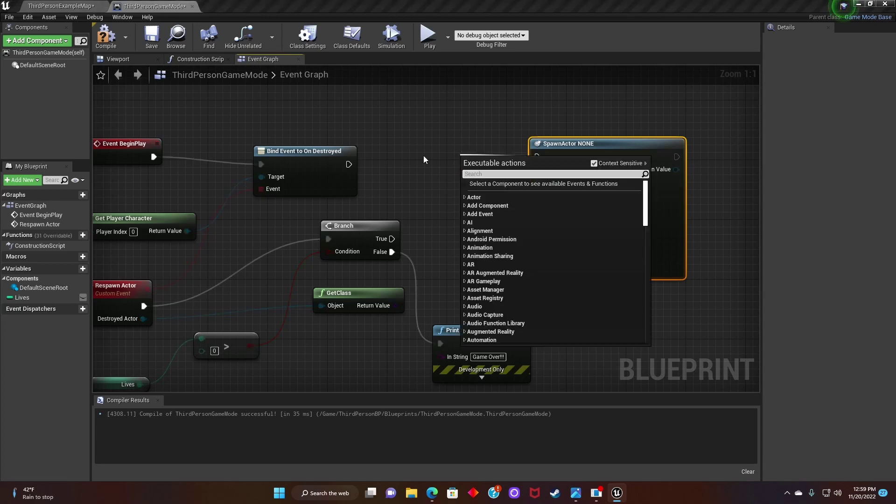
pyautogui.write('--')
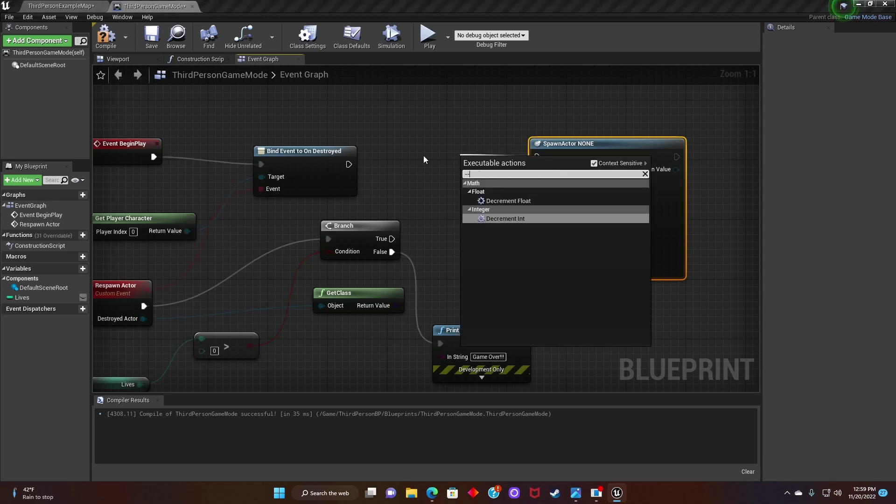
pyautogui.press('Return')
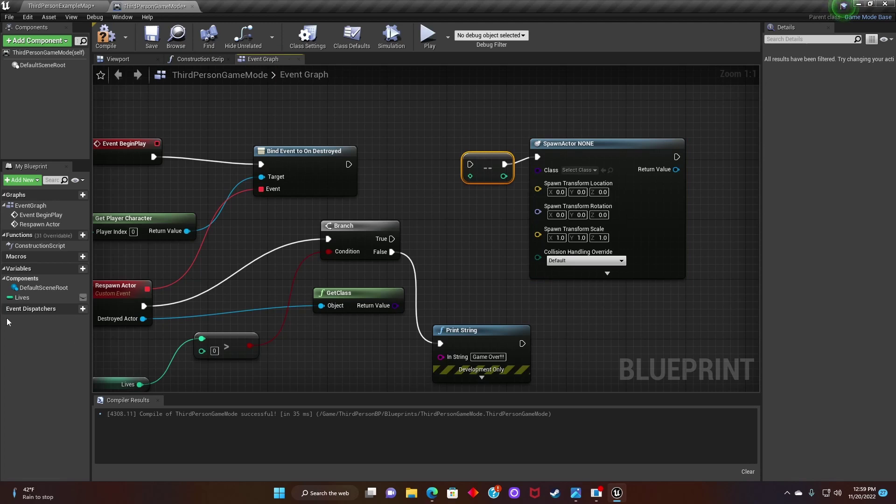
# Step: Feed a Lives getter into the decrement node and connect the Branch's True output to the node's execution input
pyautogui.click(10, 298)
pyautogui.scroll(-1, 392, 186)
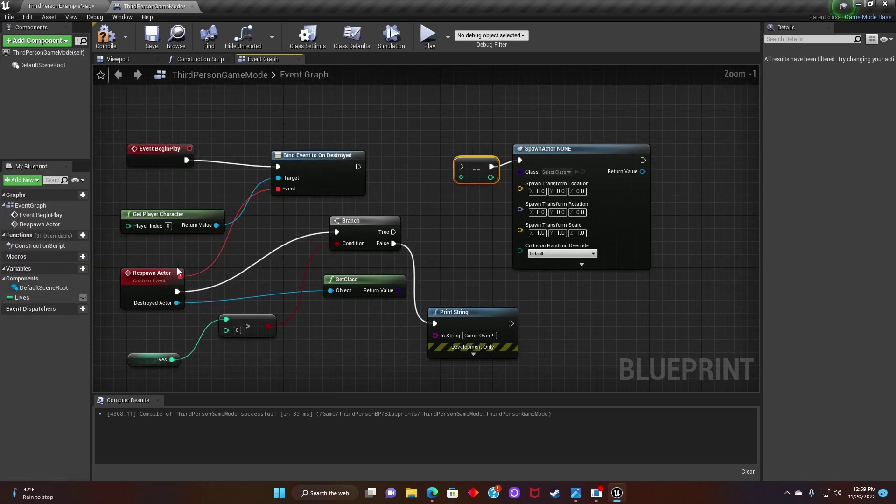
pyautogui.click(82, 297)
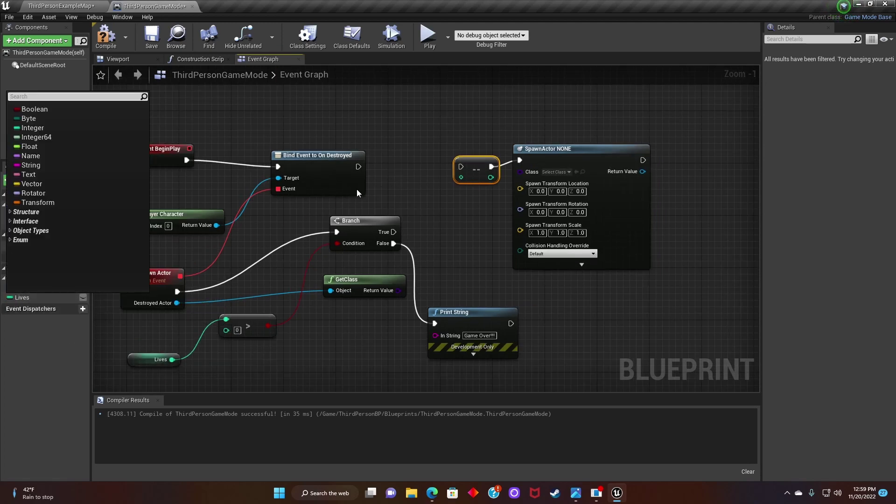
pyautogui.click(73, 327)
pyautogui.moveTo(25, 299); pyautogui.dragTo(238, 230)
pyautogui.moveTo(376, 191); pyautogui.dragTo(410, 229)
pyautogui.click(400, 204)
pyautogui.moveTo(446, 231); pyautogui.dragTo(427, 244, button='right')
# Step: Move the Bind Event to On Destroyed node up and shift the Branch, GetClass, decrement, SpawnActor and Print String nodes left
pyautogui.moveTo(323, 170); pyautogui.dragTo(319, 146)
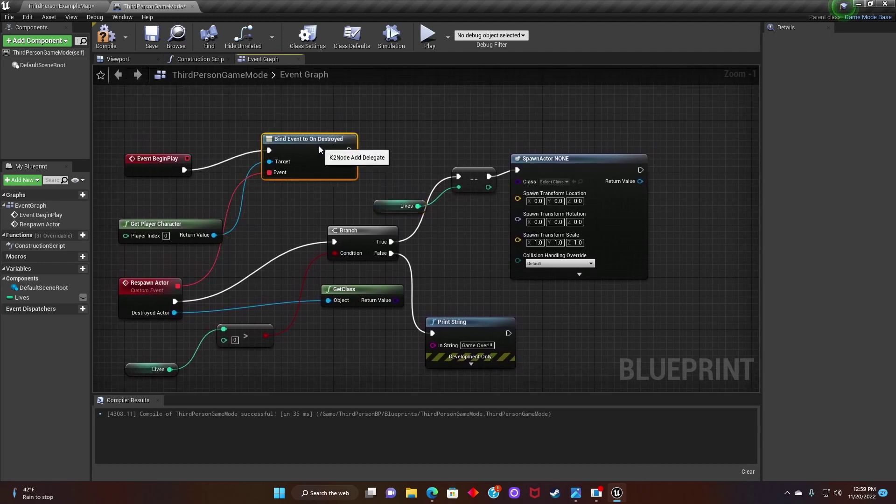
pyautogui.moveTo(483, 257); pyautogui.dragTo(440, 209, button='right')
pyautogui.moveTo(544, 309); pyautogui.dragTo(345, 128)
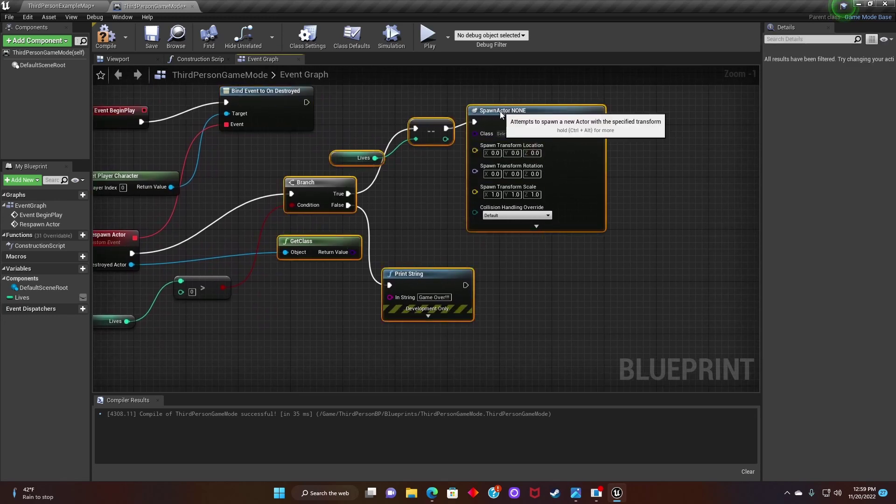
pyautogui.moveTo(500, 118); pyautogui.dragTo(461, 119)
pyautogui.moveTo(517, 284); pyautogui.dragTo(567, 275, button='right')
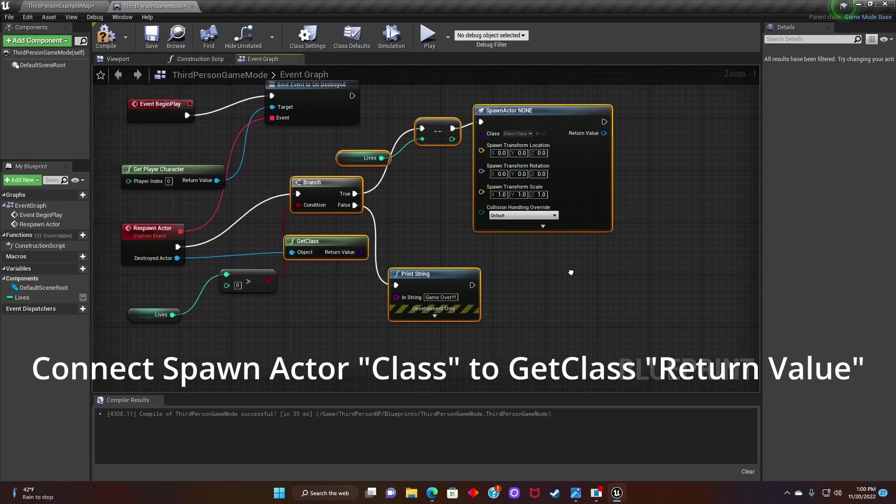
# Step: Connect the GetClass node's Return Value to the SpawnActor node's Class input
pyautogui.click(445, 171)
pyautogui.moveTo(479, 135); pyautogui.dragTo(357, 252)
pyautogui.moveTo(489, 270); pyautogui.dragTo(394, 275, button='right')
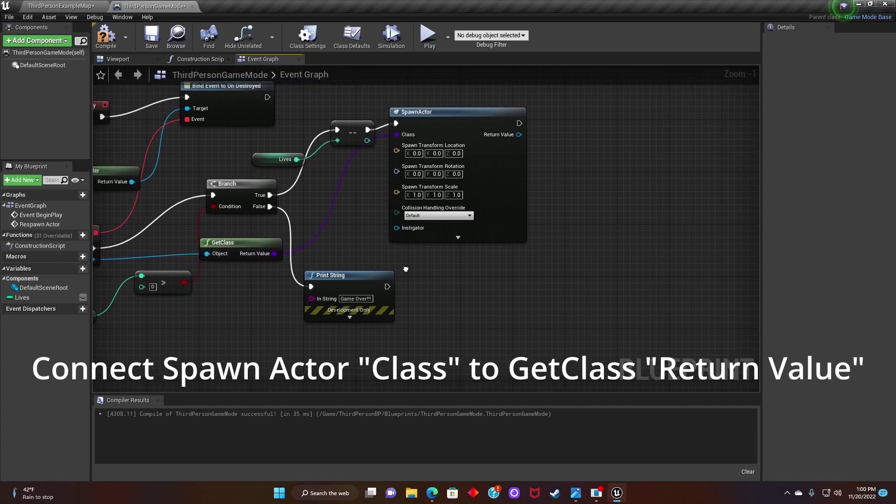
# Step: Add a Cast To Character node fed by SpawnActor's Return Value and position it to the right of SpawnActor
pyautogui.moveTo(525, 243); pyautogui.dragTo(454, 265, button='right')
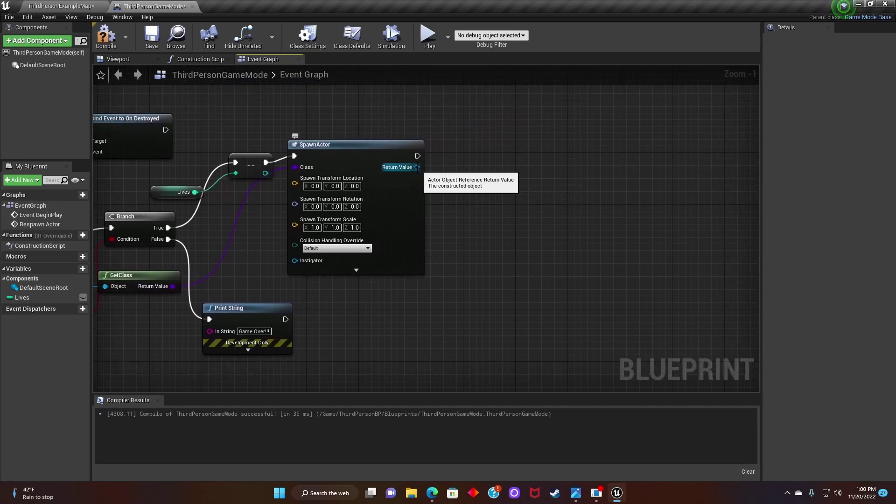
pyautogui.moveTo(417, 167); pyautogui.dragTo(447, 160)
pyautogui.write('cast')
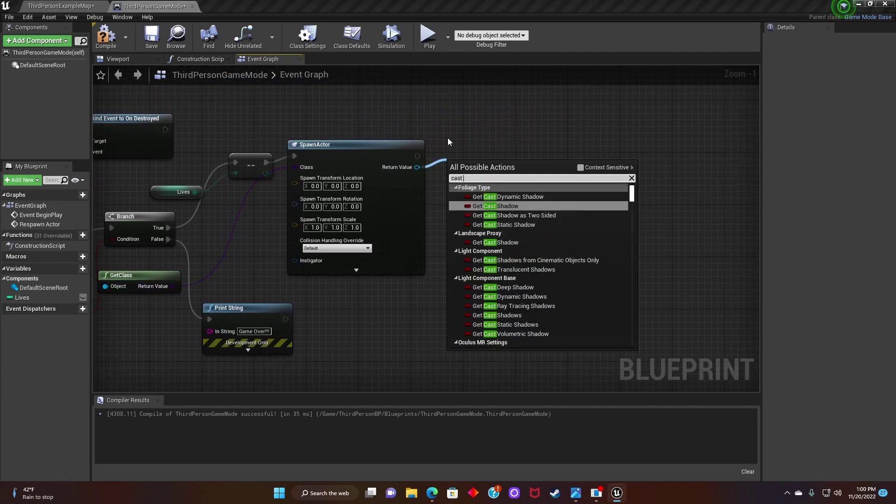
pyautogui.write(' to chara')
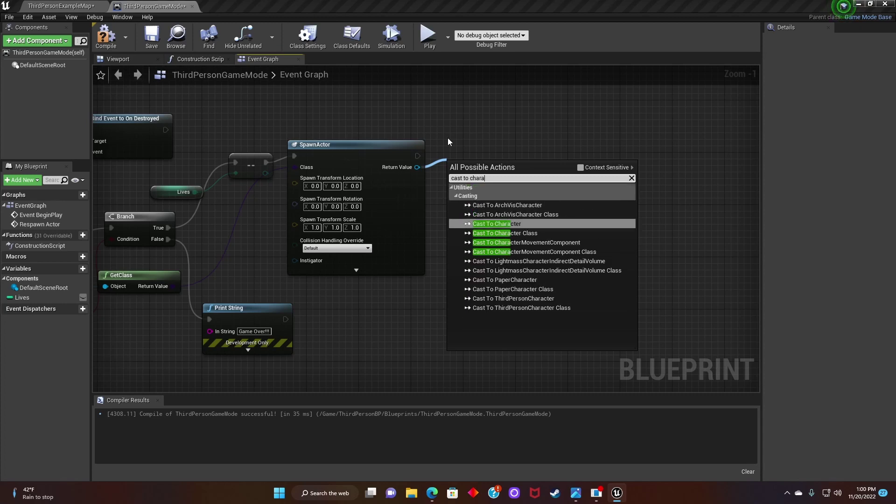
pyautogui.press('Return')
pyautogui.moveTo(483, 160); pyautogui.dragTo(495, 134)
pyautogui.moveTo(522, 218); pyautogui.dragTo(483, 241, button='right')
pyautogui.scroll(1, 483, 241)
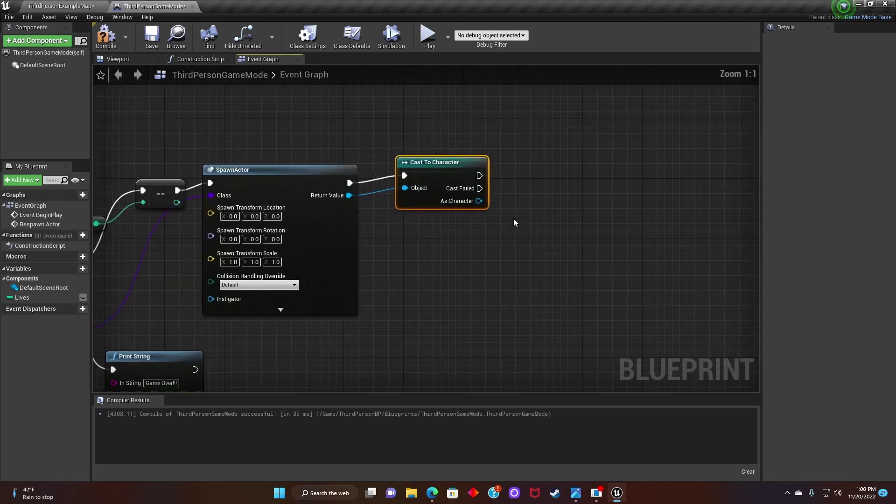
# Step: Add a Possess node executed after the successful Cast To Character
pyautogui.moveTo(546, 216); pyautogui.dragTo(500, 222, button='right')
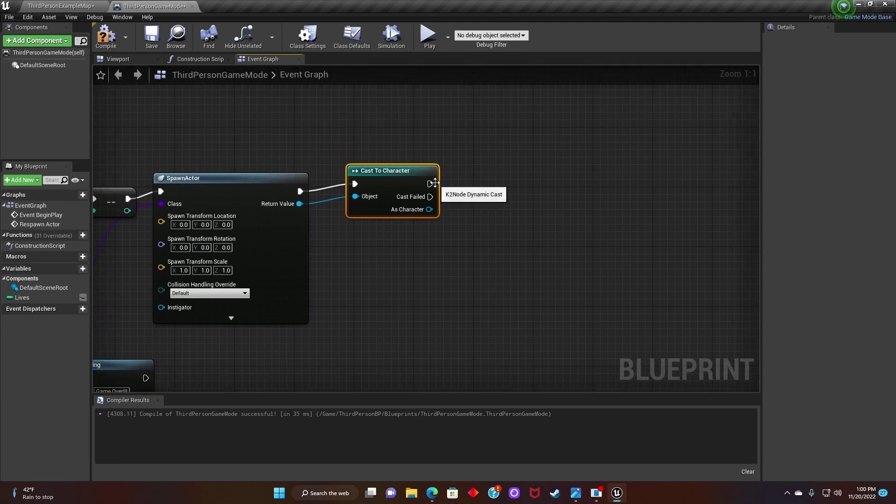
pyautogui.moveTo(430, 184); pyautogui.dragTo(471, 186)
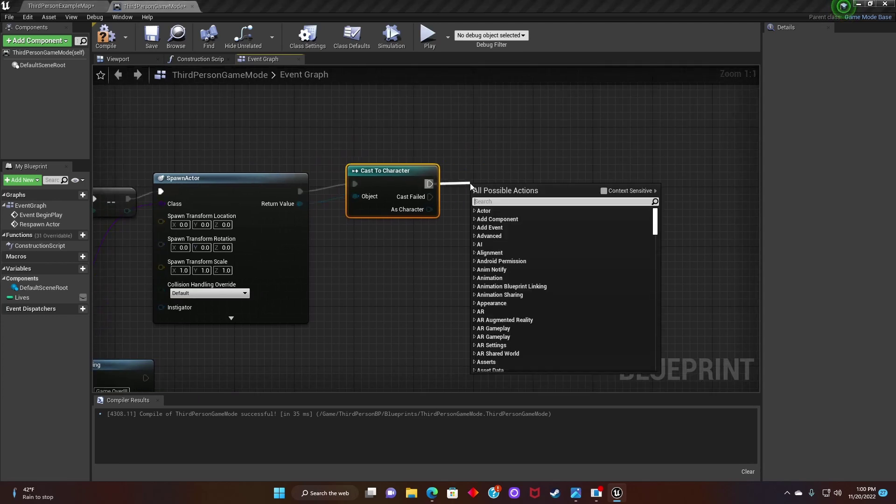
pyautogui.write('poss')
pyautogui.press('Return')
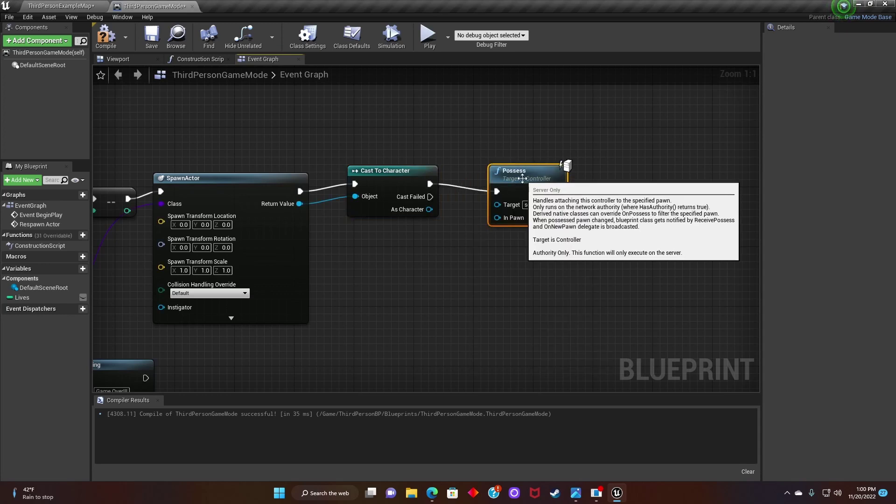
# Step: Add a Bind Event to On Destroyed node executed after the Possess node
pyautogui.moveTo(526, 234); pyautogui.dragTo(502, 219, button='right')
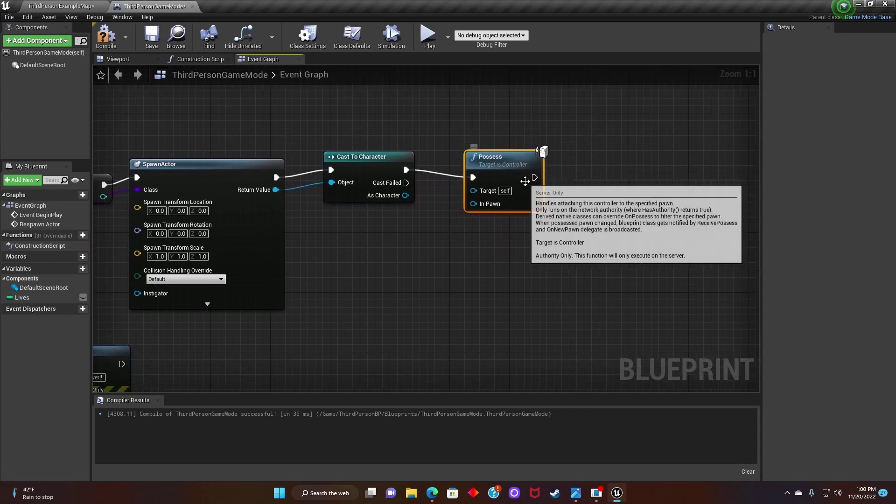
pyautogui.moveTo(535, 178); pyautogui.dragTo(562, 178)
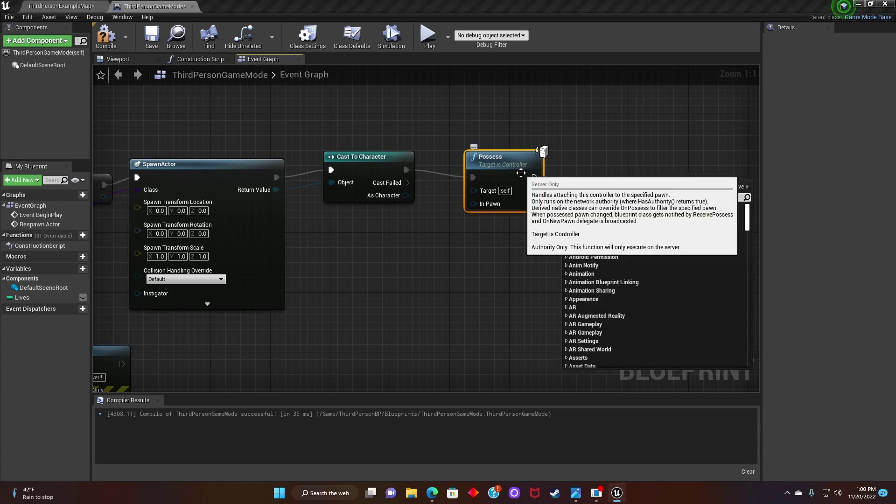
pyautogui.write('bind')
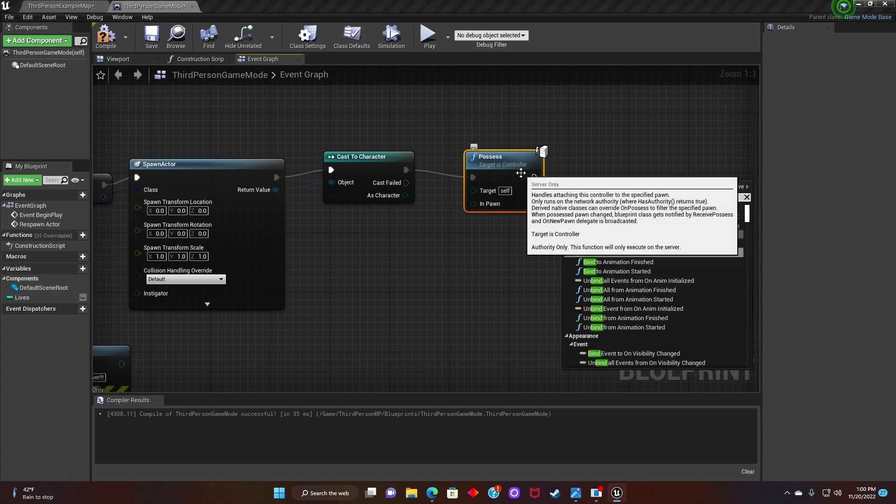
pyautogui.write(' event')
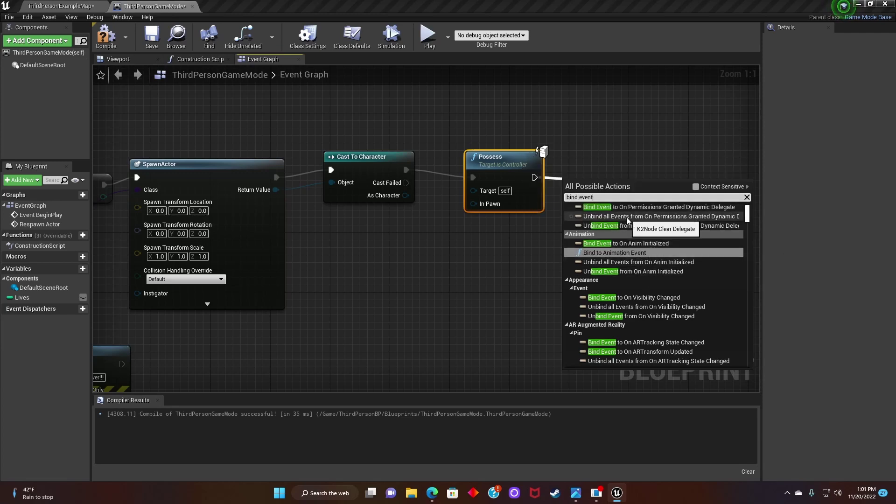
pyautogui.write(' on')
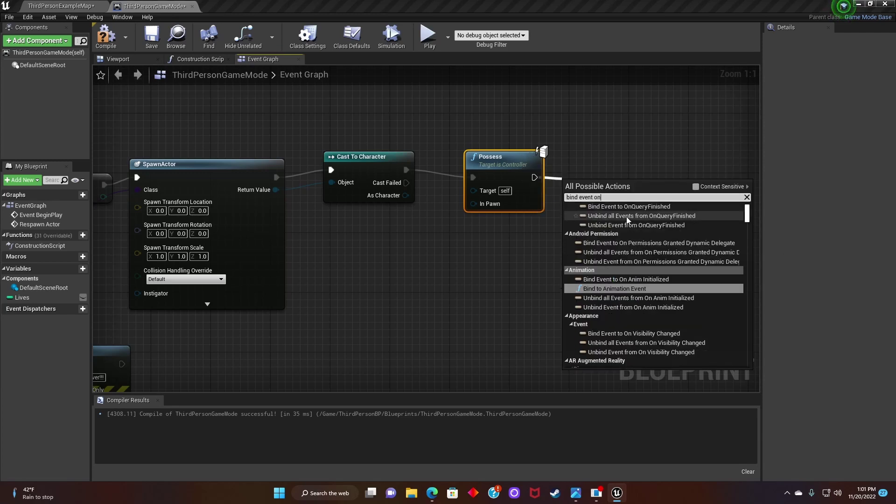
pyautogui.write(' des')
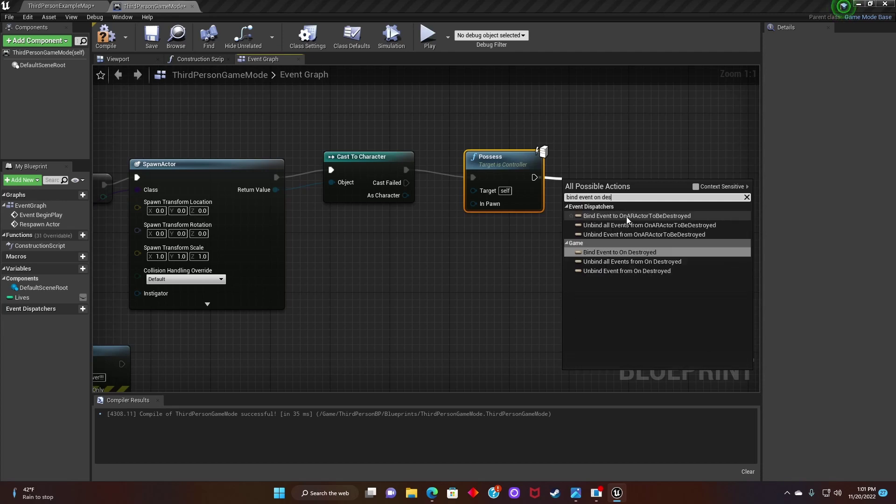
pyautogui.press('Return')
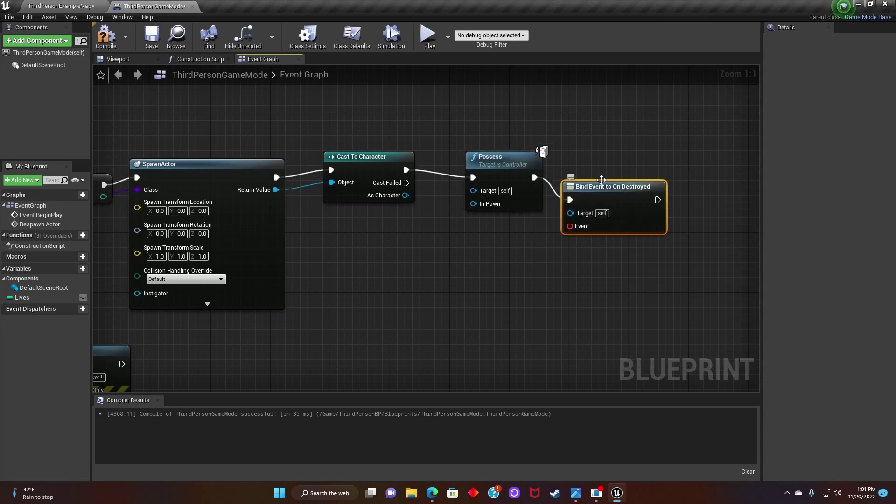
# Step: Space the Possess and Bind Event to On Destroyed nodes out in a row to the right of Cast To Character
pyautogui.moveTo(622, 190); pyautogui.dragTo(661, 170)
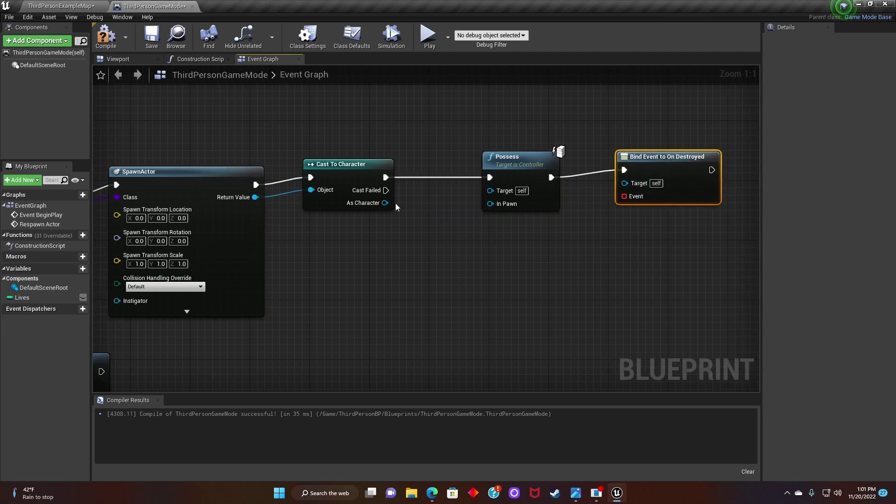
pyautogui.moveTo(386, 203); pyautogui.dragTo(422, 236)
pyautogui.click(449, 135)
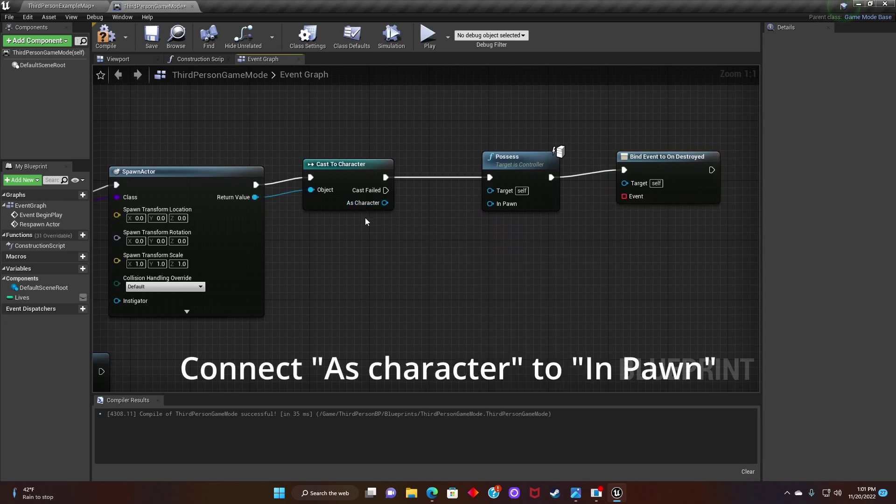
# Step: Connect As Character to Possess's In Pawn and feed its Target from a new Get Player Controller node
pyautogui.moveTo(385, 203); pyautogui.dragTo(442, 251)
pyautogui.write('get')
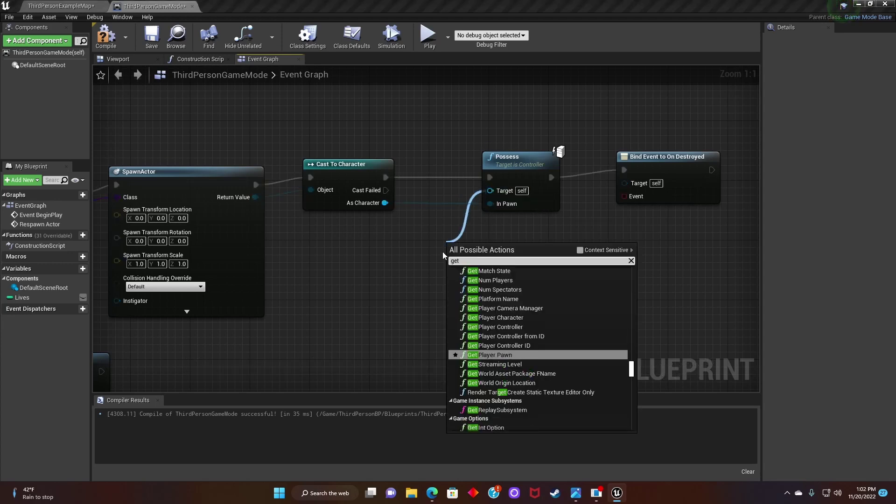
pyautogui.write(' player con')
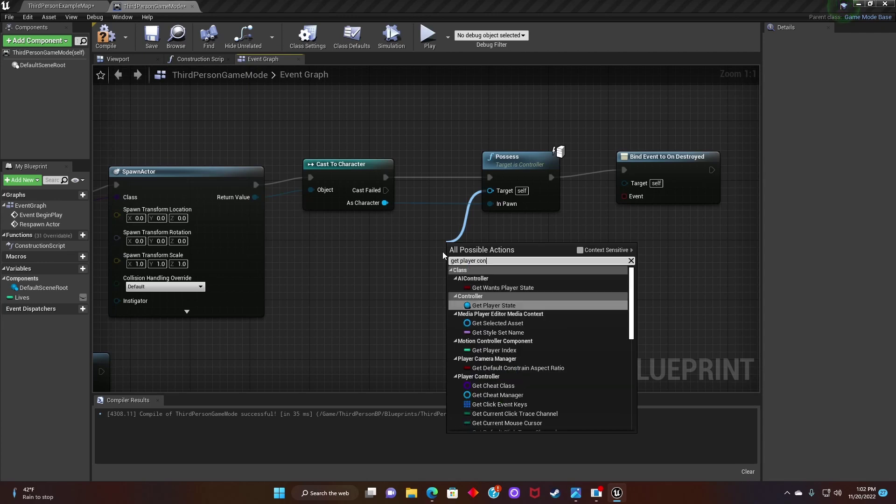
pyautogui.write('troller')
pyautogui.scroll(-10, 527, 327)
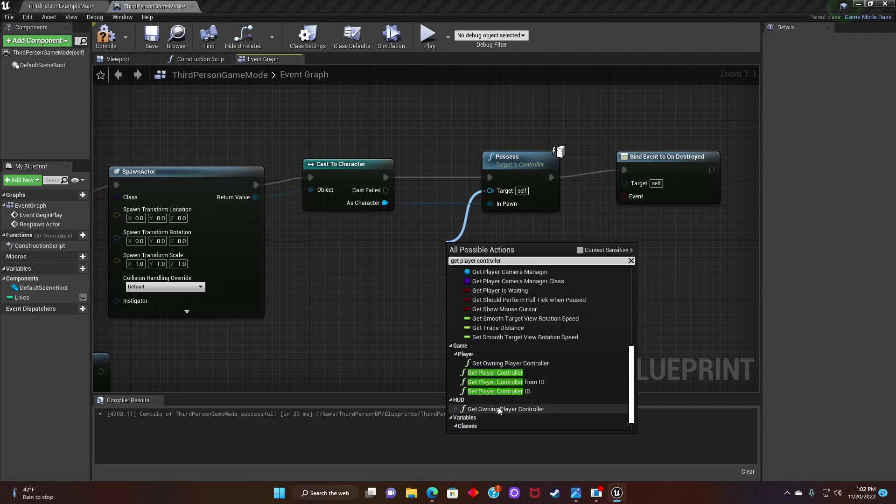
pyautogui.click(499, 376)
pyautogui.moveTo(499, 373); pyautogui.dragTo(472, 369, button='right')
# Step: Feed the second Bind Event node's Target from a new Get Player Character node placed below Get Player Controller
pyautogui.moveTo(597, 178); pyautogui.dragTo(551, 268)
pyautogui.write('get pla')
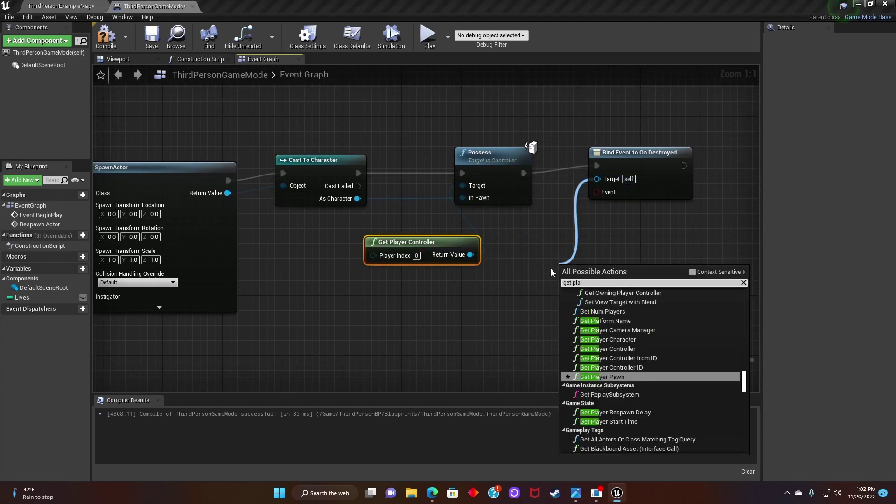
pyautogui.write('yer ch')
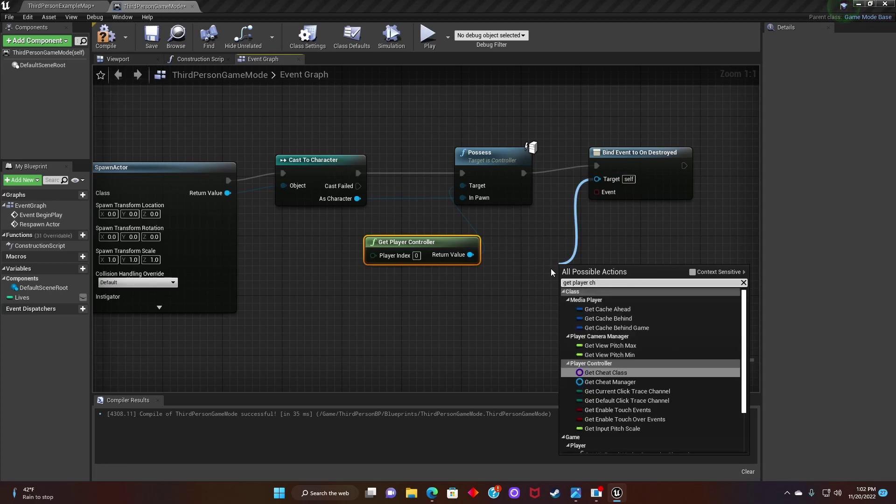
pyautogui.write('aratcer')
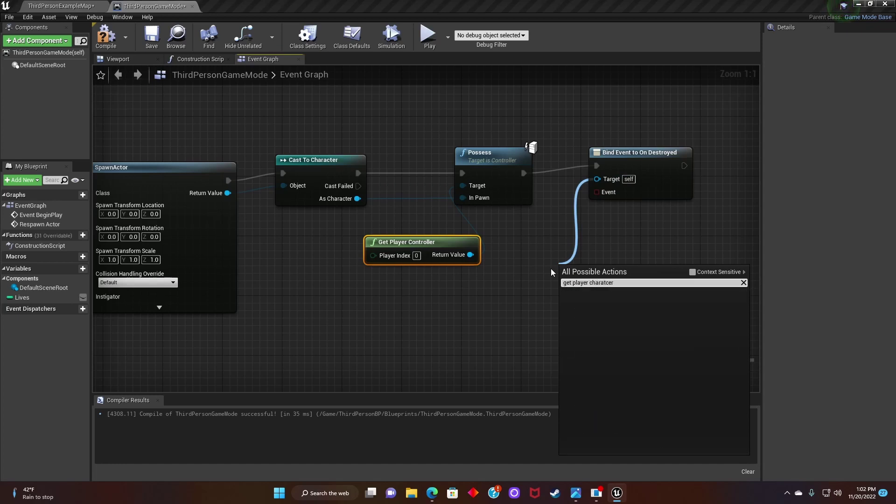
pyautogui.press('BackSpace')
pyautogui.press('BackSpace')
pyautogui.press('BackSpace')
pyautogui.press('BackSpace')
pyautogui.press('Return')
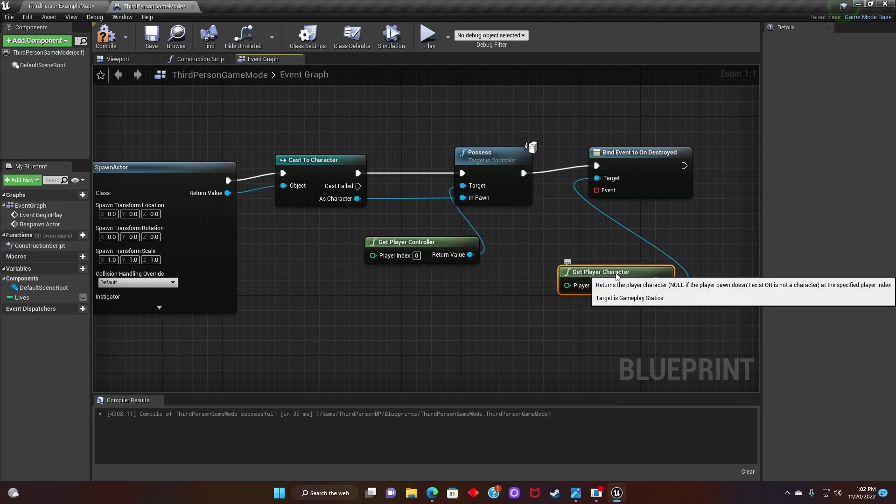
pyautogui.moveTo(606, 271); pyautogui.dragTo(435, 293)
# Step: Connect the Respawn Actor custom event's delegate output to the Event input of the second Bind Event to On Destroyed node
pyautogui.moveTo(467, 274); pyautogui.dragTo(492, 272, button='right')
pyautogui.scroll(-3, 550, 250)
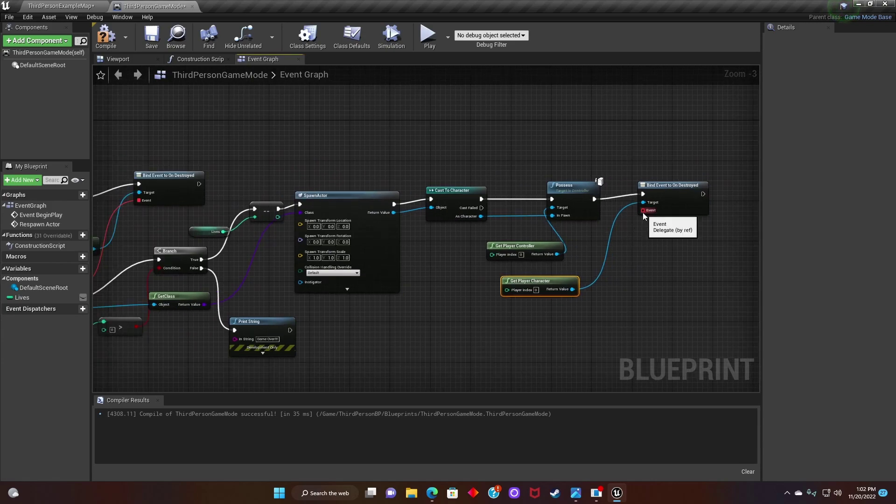
pyautogui.moveTo(643, 211); pyautogui.dragTo(239, 252)
pyautogui.moveTo(238, 253); pyautogui.dragTo(319, 222, button='right')
pyautogui.scroll(-1, 282, 254)
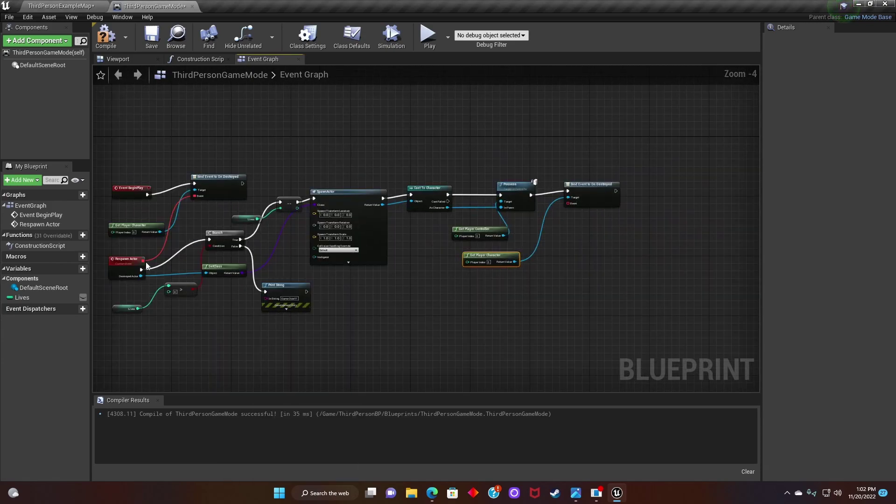
pyautogui.moveTo(146, 266); pyautogui.dragTo(567, 203)
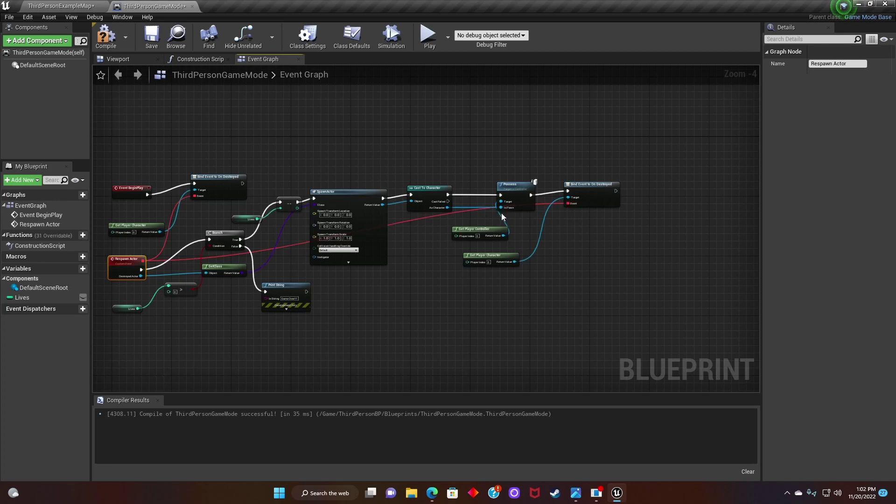
# Step: Add two reroute nodes on the long Respawn Actor delegate wire and route it beneath the other nodes
pyautogui.doubleClick(398, 222)
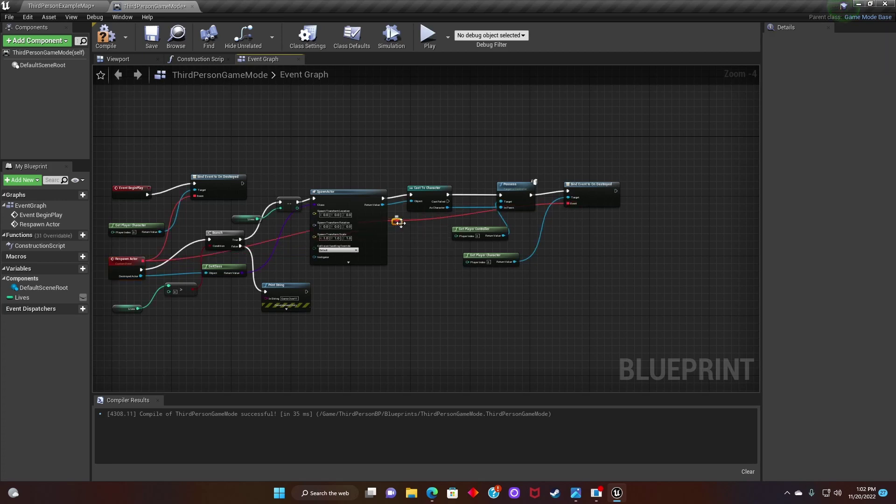
pyautogui.moveTo(400, 223); pyautogui.dragTo(389, 269)
pyautogui.moveTo(485, 330); pyautogui.dragTo(545, 326)
pyautogui.doubleClick(181, 262)
pyautogui.moveTo(181, 261); pyautogui.dragTo(173, 323)
# Step: Examine the whole respawn graph from Event BeginPlay through SpawnActor to the final Bind Event node
pyautogui.scroll(4, 245, 279)
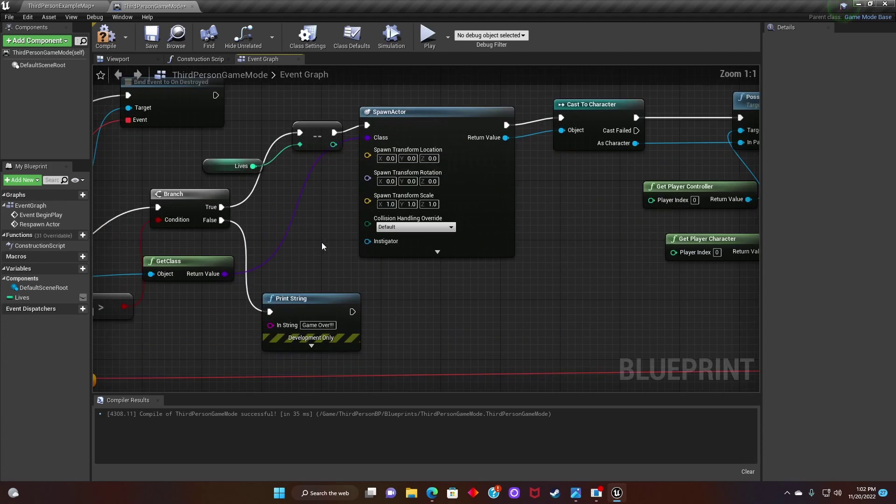
pyautogui.moveTo(331, 237); pyautogui.dragTo(410, 238, button='right')
pyautogui.scroll(-1, 437, 222)
pyautogui.scroll(-1, 411, 238)
pyautogui.scroll(-1, 556, 242)
pyautogui.moveTo(612, 252); pyautogui.dragTo(534, 240, button='right')
pyautogui.scroll(-1, 512, 257)
pyautogui.scroll(1, 533, 239)
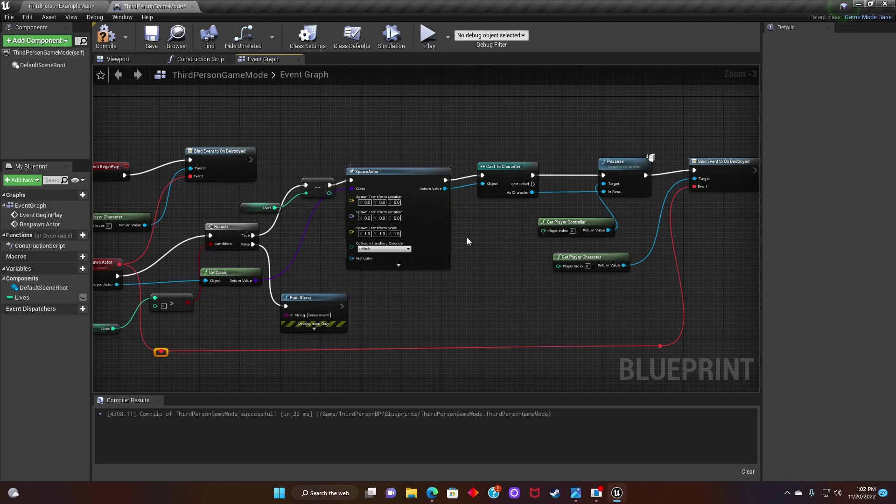
pyautogui.moveTo(471, 241); pyautogui.dragTo(505, 243, button='right')
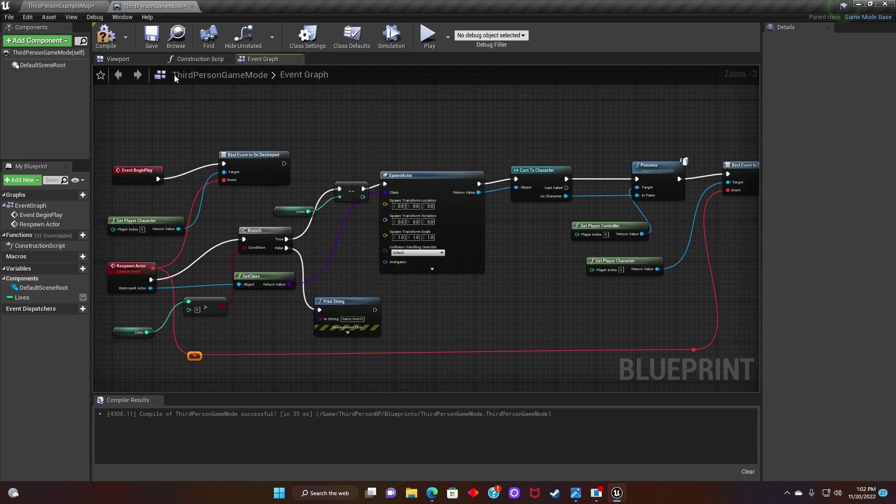
# Step: Create an Actor blueprint class named Instant_Death in the ThirdPersonBP Blueprints folder of the project
pyautogui.click(82, 7)
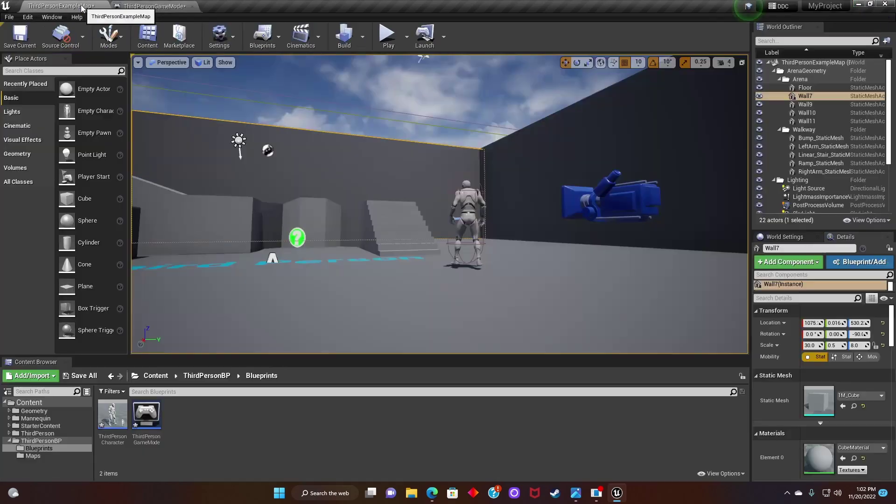
pyautogui.rightClick(189, 414)
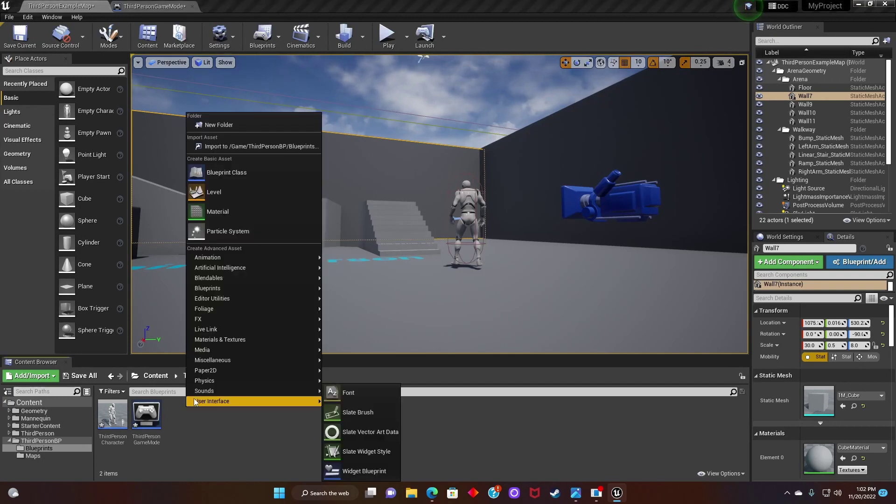
pyautogui.click(226, 172)
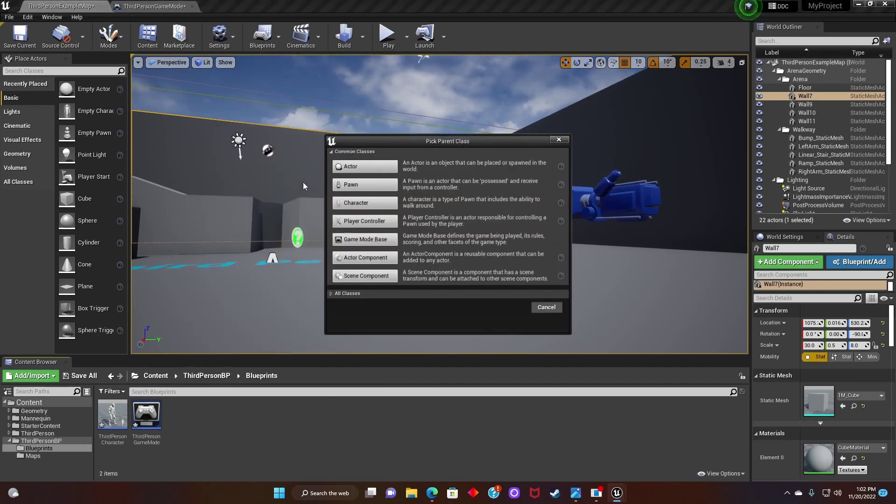
pyautogui.click(356, 165)
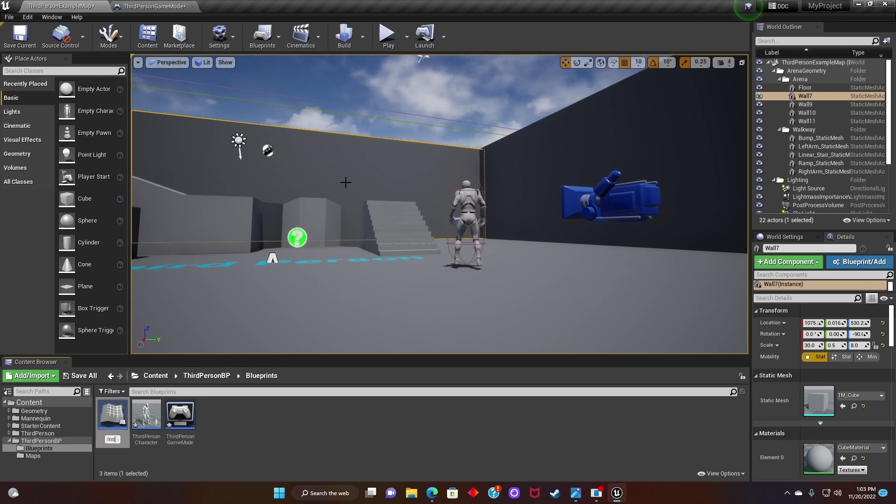
pyautogui.write('Instant')
pyautogui.press('BackSpace')
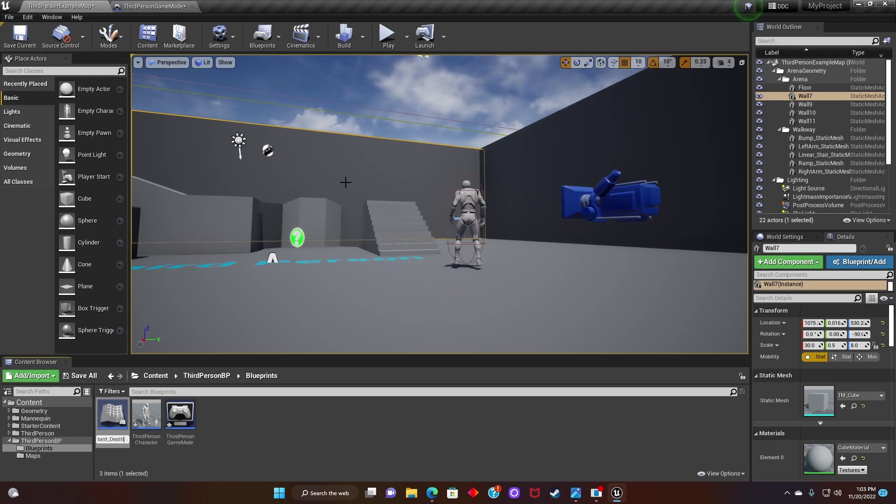
pyautogui.write('_Death')
pyautogui.press('Return')
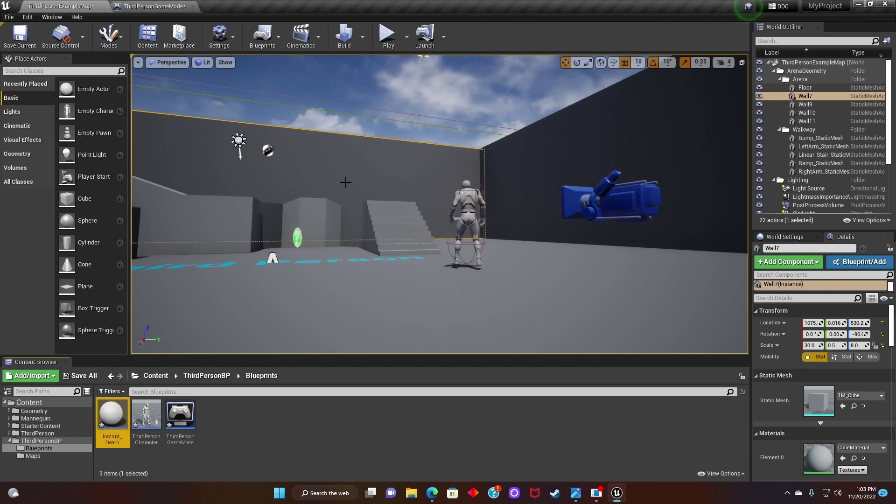
# Step: Open the Instant_Death blueprint as a docked tab and add a Box Collision component to it
pyautogui.doubleClick(112, 415)
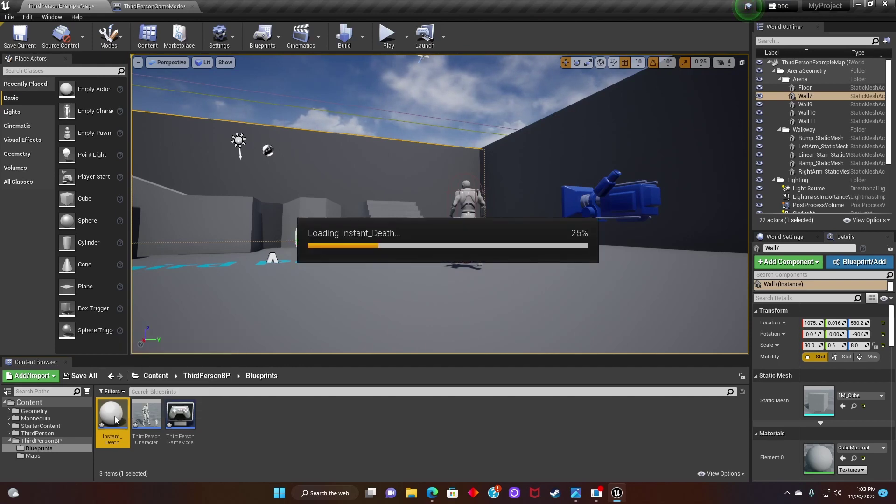
pyautogui.moveTo(150, 67); pyautogui.dragTo(231, 8)
pyautogui.click(82, 102)
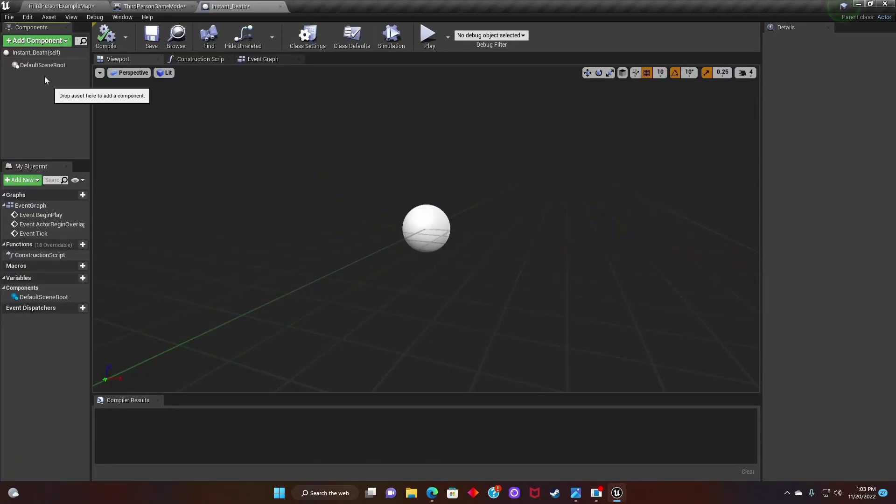
pyautogui.click(34, 42)
pyautogui.write('box col')
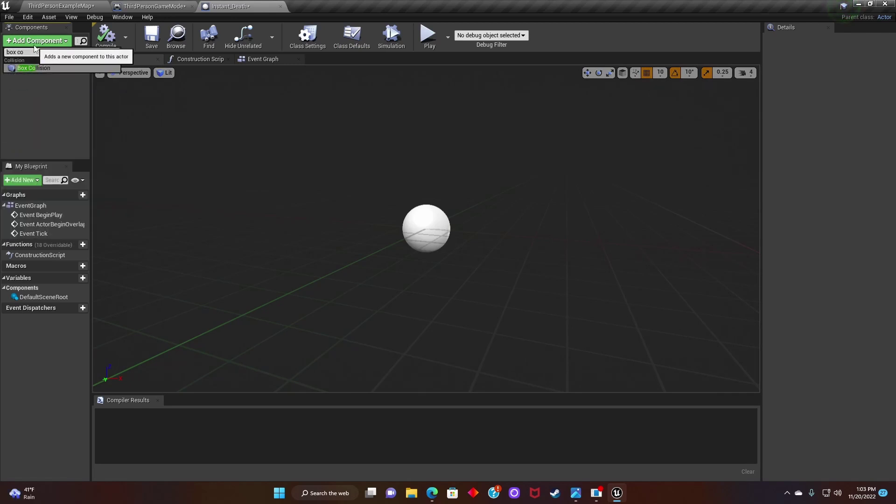
pyautogui.press('Return')
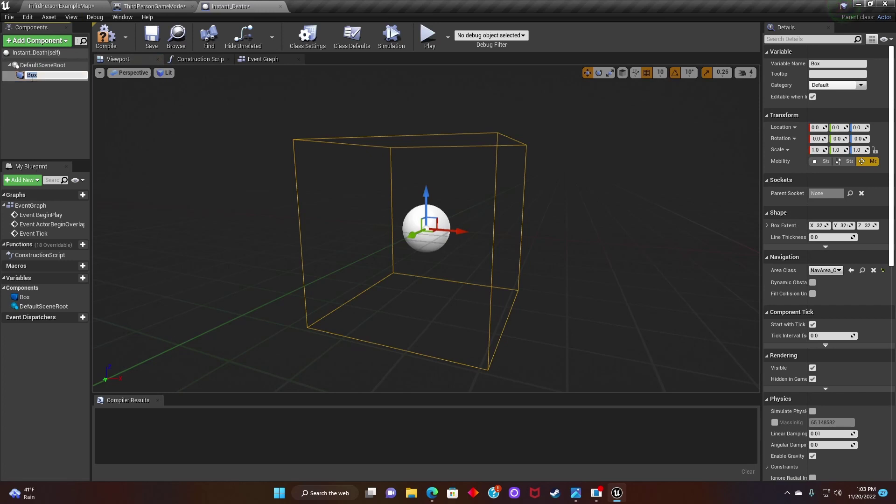
# Step: Rename the box collision component to Instant Death and compile the Instant_Death blueprint
pyautogui.click(39, 88)
pyautogui.click(37, 74)
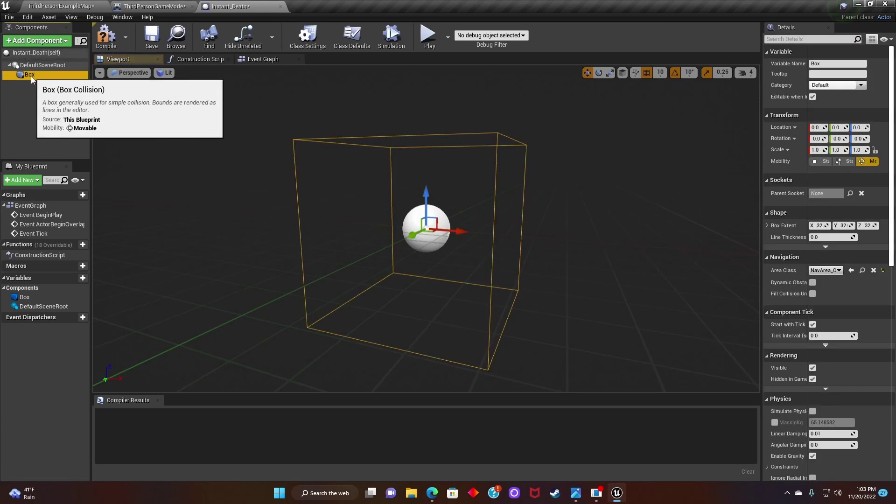
pyautogui.rightClick(38, 78)
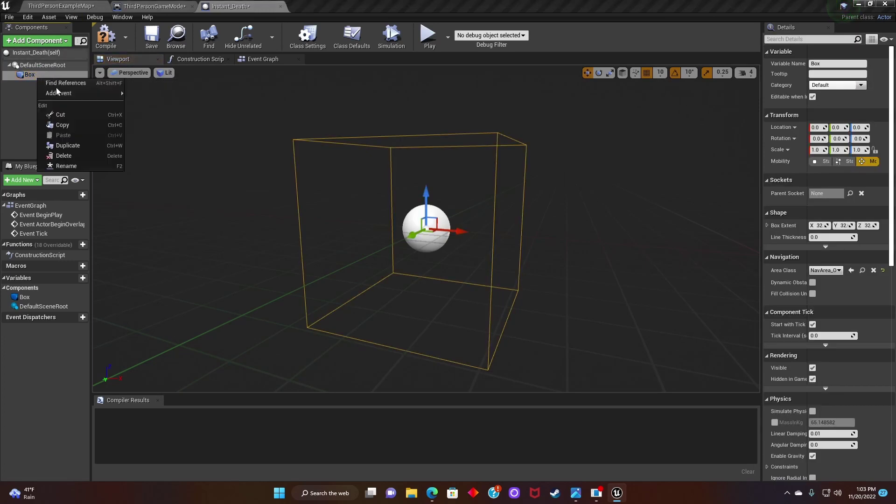
pyautogui.click(94, 163)
pyautogui.write('Inst')
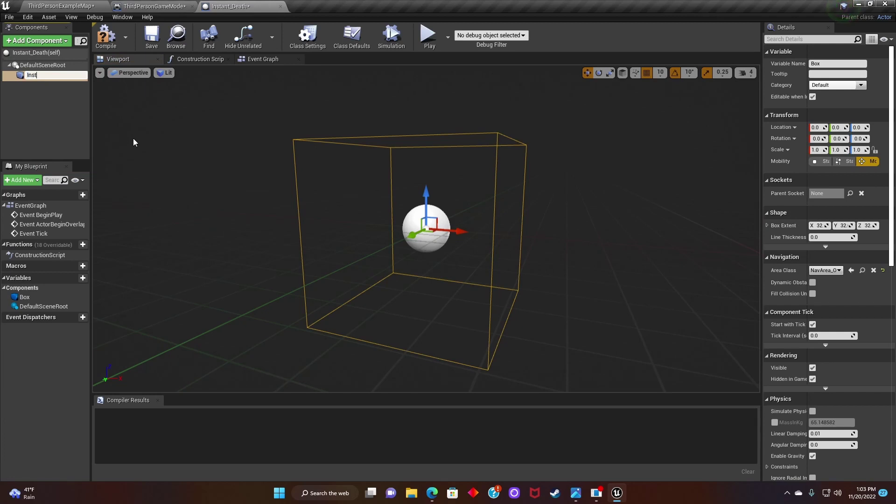
pyautogui.write('ant Death')
pyautogui.click(133, 138)
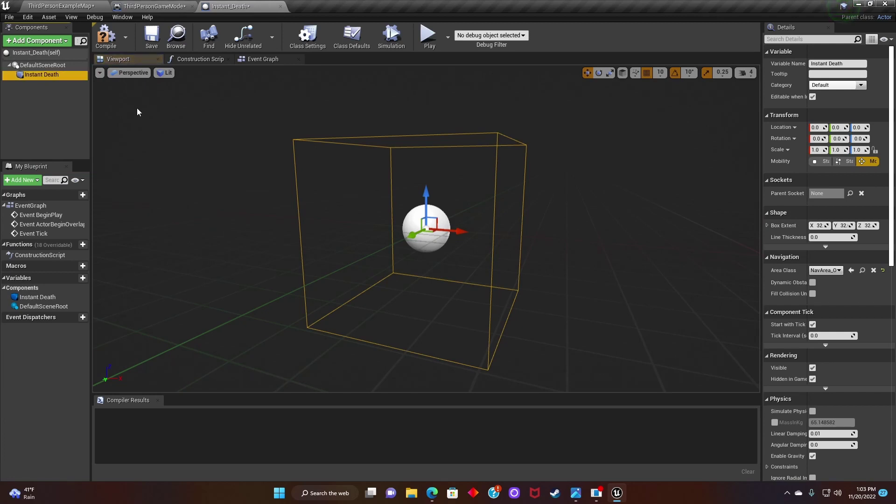
pyautogui.click(35, 108)
pyautogui.click(66, 76)
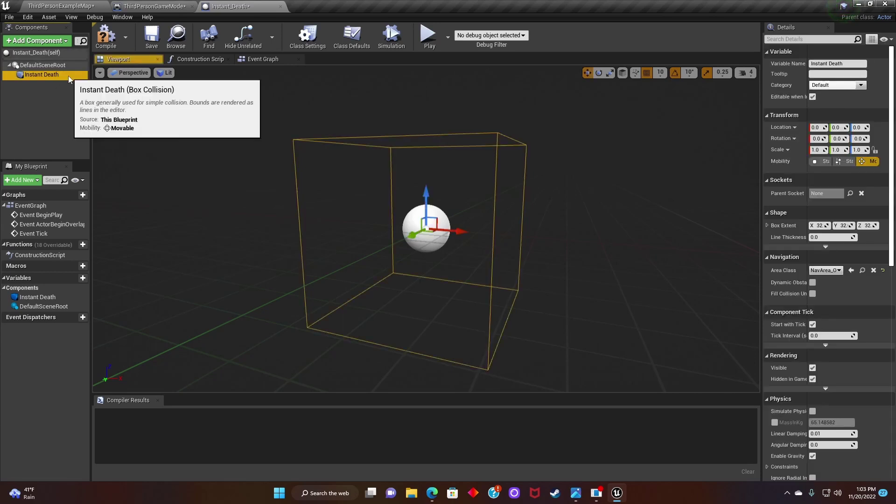
pyautogui.click(106, 46)
# Step: Set the default value of the Lives variable to 3 in the ThirdPersonGameMode blueprint and compile it
pyautogui.click(154, 6)
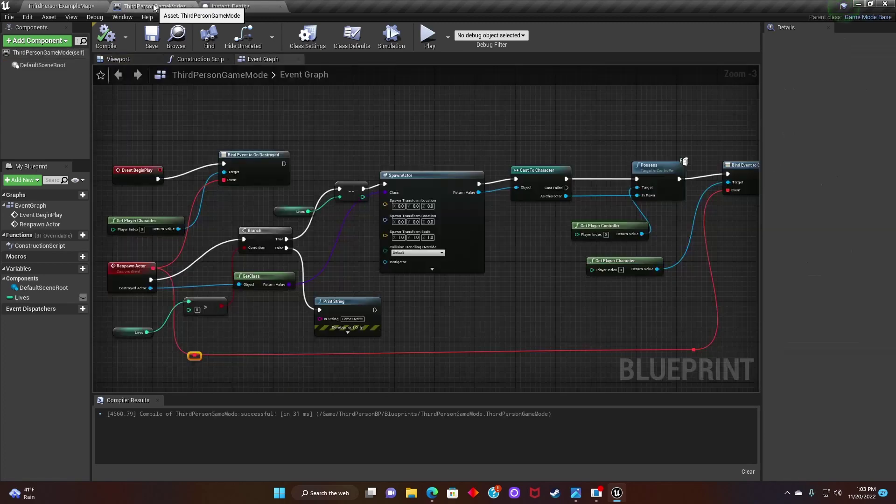
pyautogui.click(35, 296)
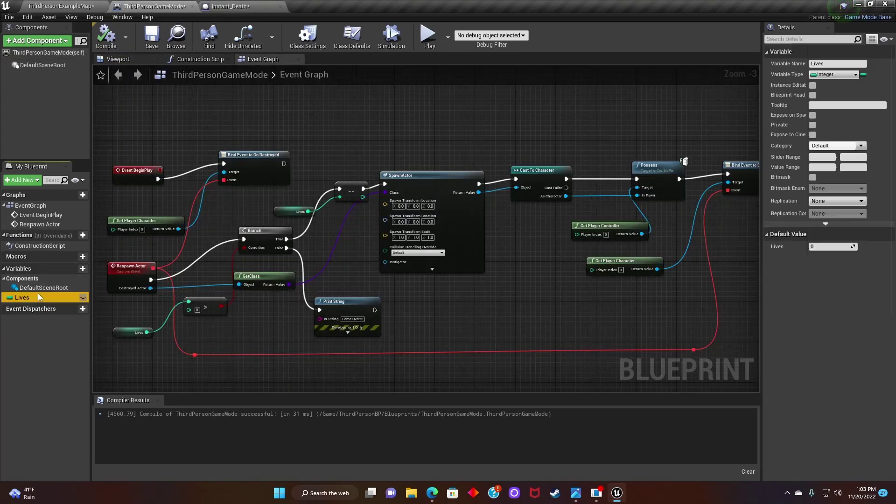
pyautogui.click(831, 247)
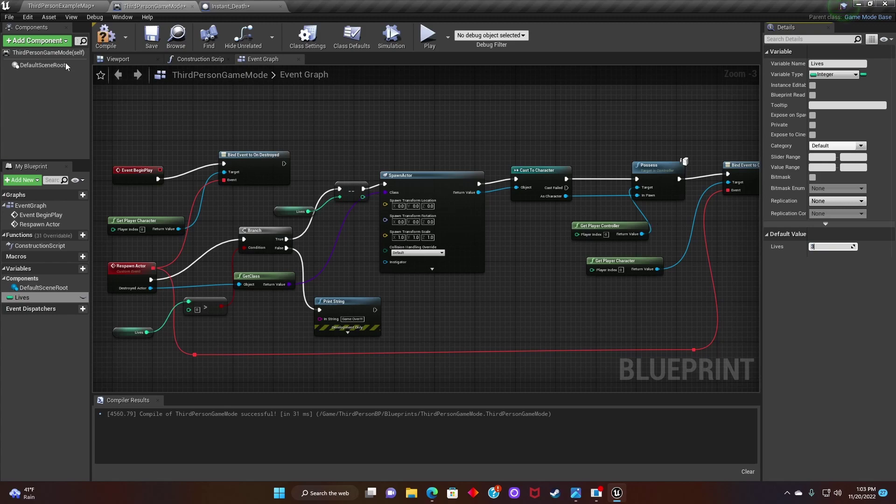
pyautogui.click(105, 36)
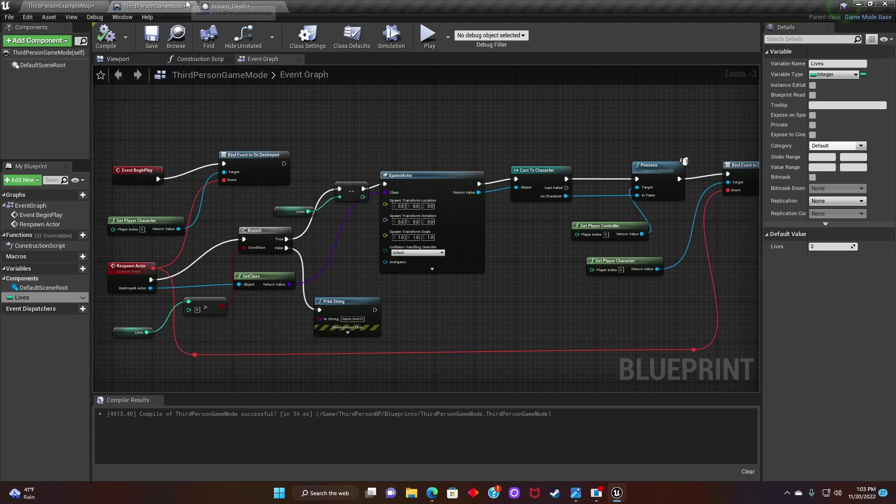
# Step: In the Instant_Death event graph, connect Event ActorBeginOverlap to a new DestroyActor node, with Other Actor as its target
pyautogui.click(230, 6)
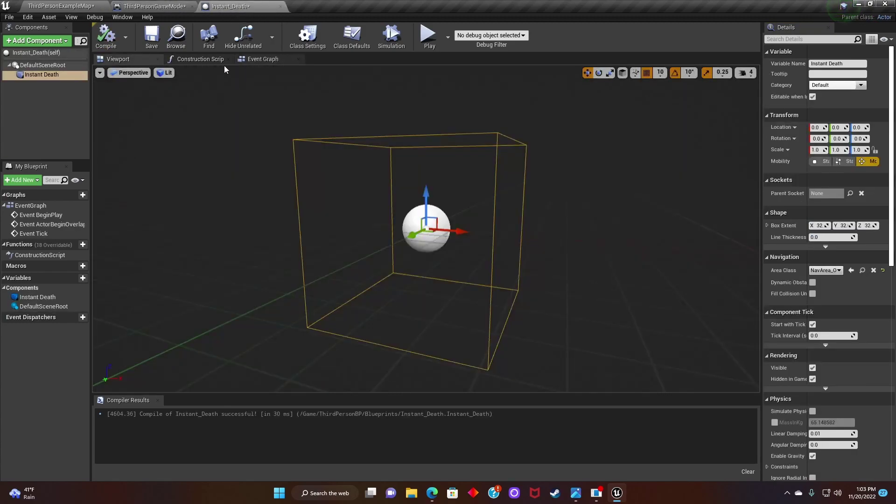
pyautogui.click(263, 60)
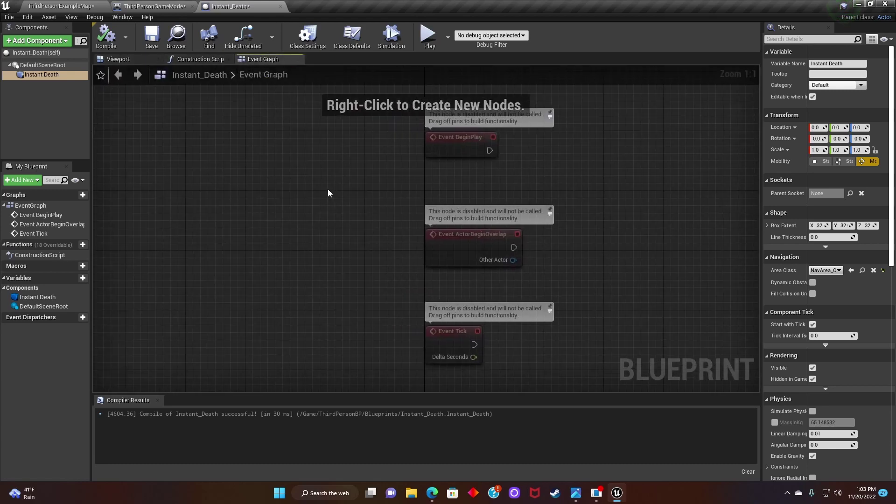
pyautogui.moveTo(326, 215); pyautogui.dragTo(229, 175, button='right')
pyautogui.moveTo(279, 199); pyautogui.dragTo(226, 182, button='right')
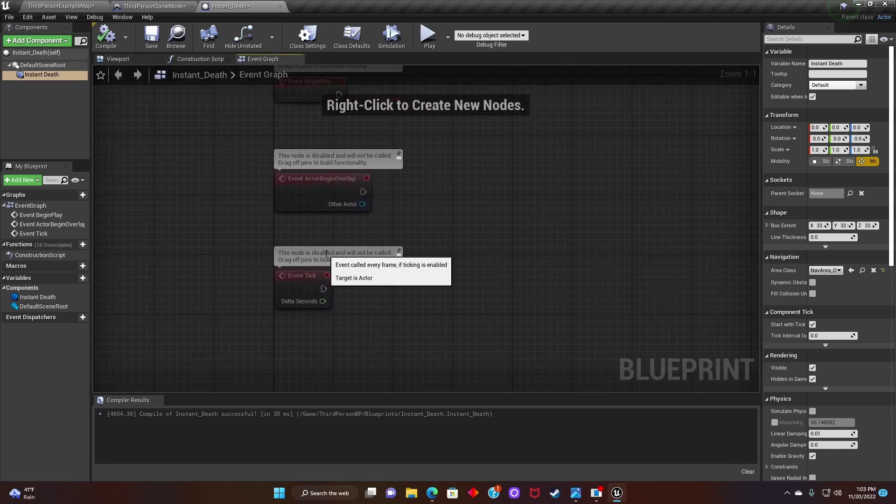
pyautogui.moveTo(349, 290); pyautogui.dragTo(297, 260, button='right')
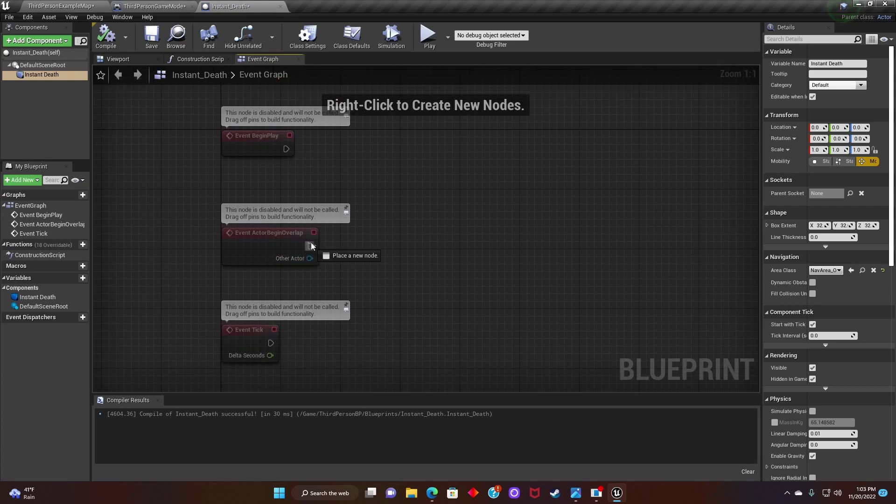
pyautogui.moveTo(317, 246); pyautogui.dragTo(376, 243)
pyautogui.write('de')
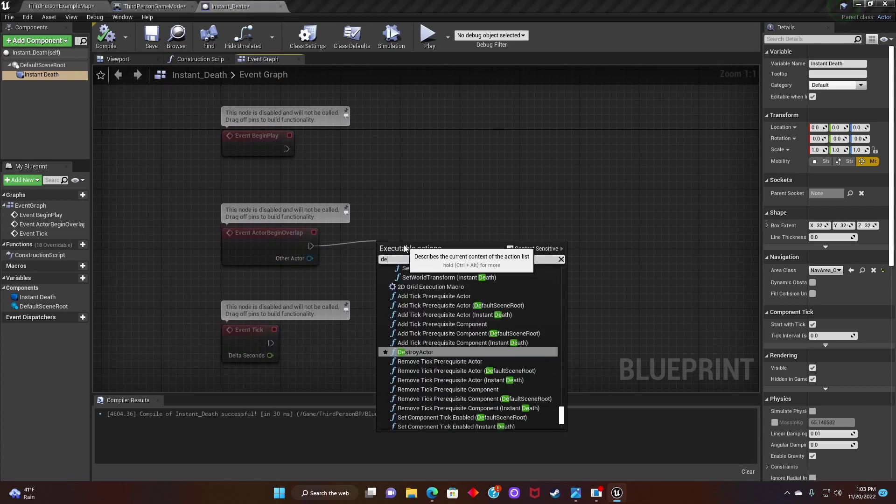
pyautogui.write('stroy act')
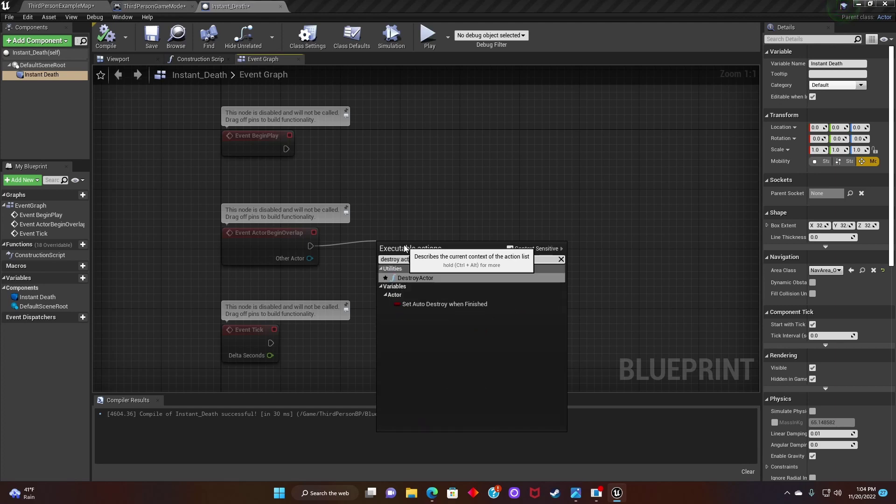
pyautogui.press('Return')
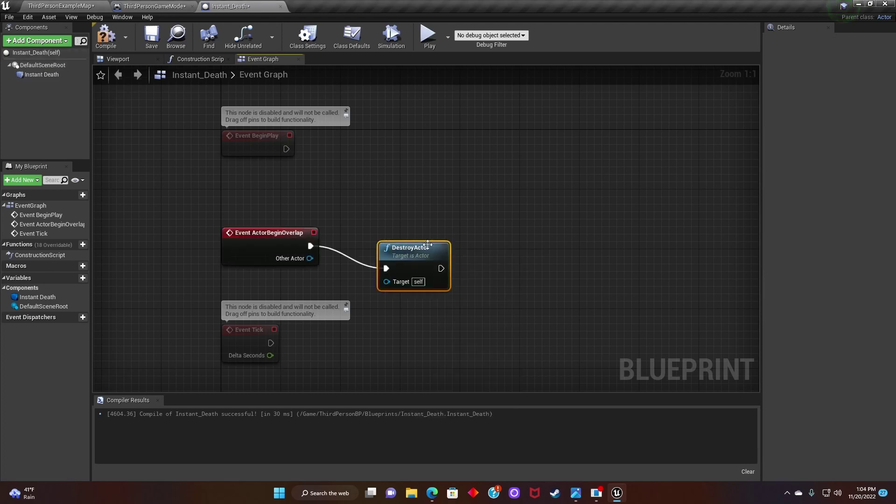
pyautogui.moveTo(428, 245); pyautogui.dragTo(450, 223)
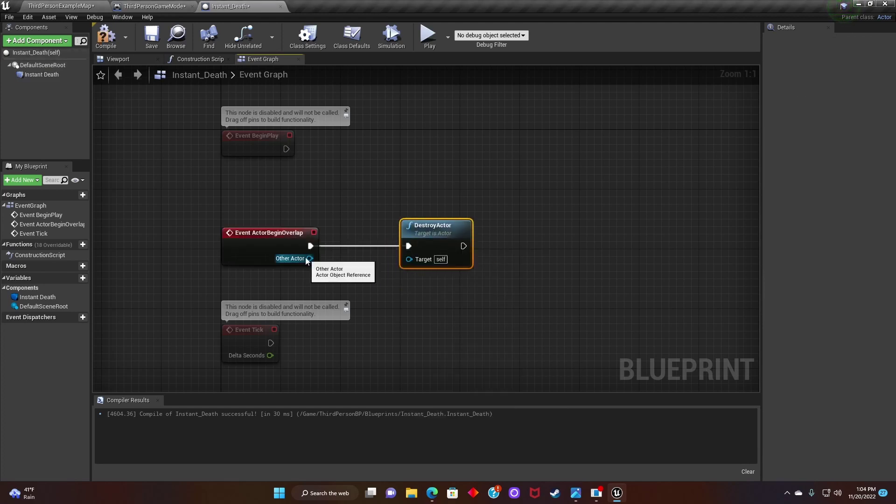
pyautogui.moveTo(307, 260); pyautogui.dragTo(409, 259)
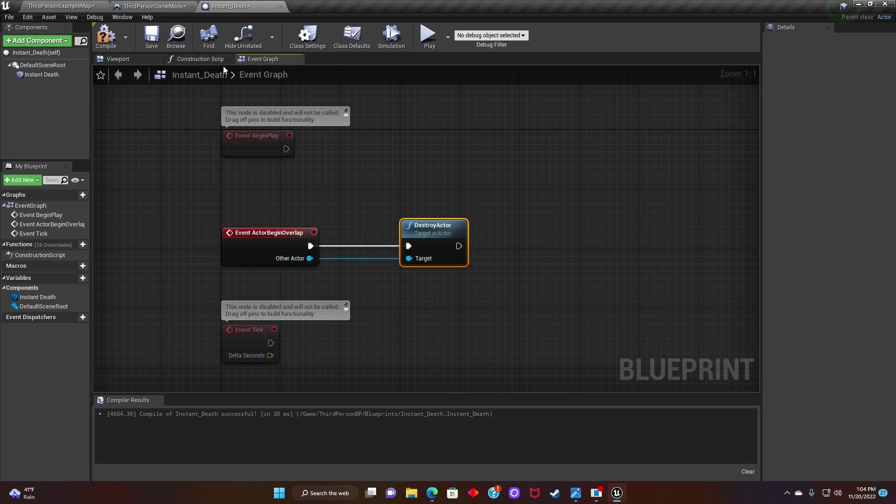
# Step: In ThirdPersonExampleMap, move the cube mesh directly beneath the third-person character, to about X -770 and Y 400
pyautogui.click(76, 6)
pyautogui.scroll(-3, 382, 261)
pyautogui.moveTo(418, 256); pyautogui.dragTo(396, 299, button='right')
pyautogui.scroll(-3, 464, 209)
pyautogui.scroll(2, 478, 205)
pyautogui.moveTo(478, 206); pyautogui.dragTo(453, 140, button='middle')
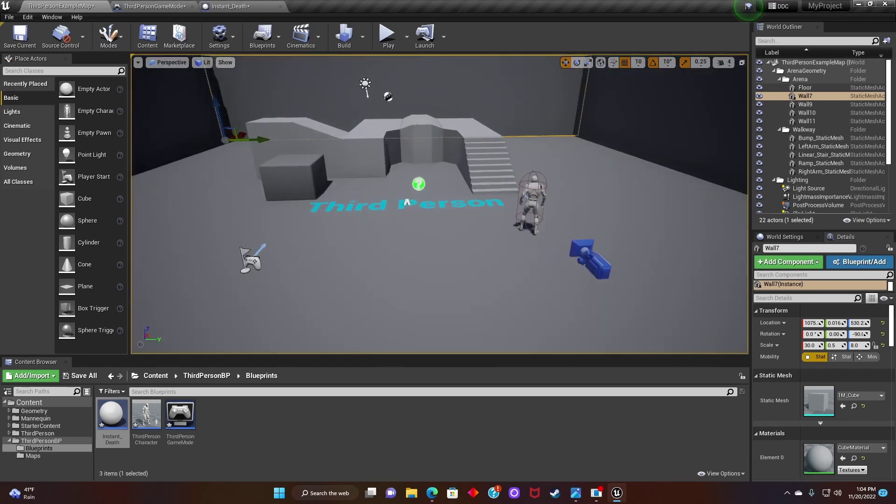
pyautogui.moveTo(483, 250); pyautogui.dragTo(476, 309, button='right')
pyautogui.scroll(-5, 483, 250)
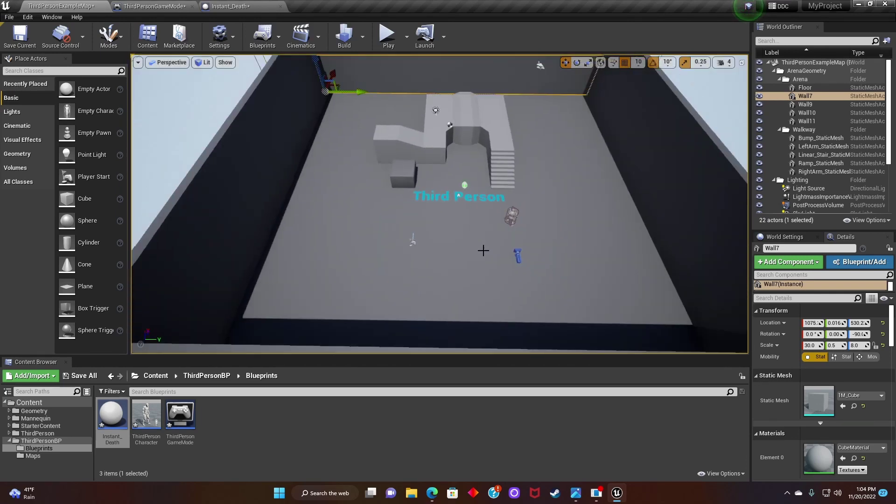
pyautogui.scroll(-2, 536, 247)
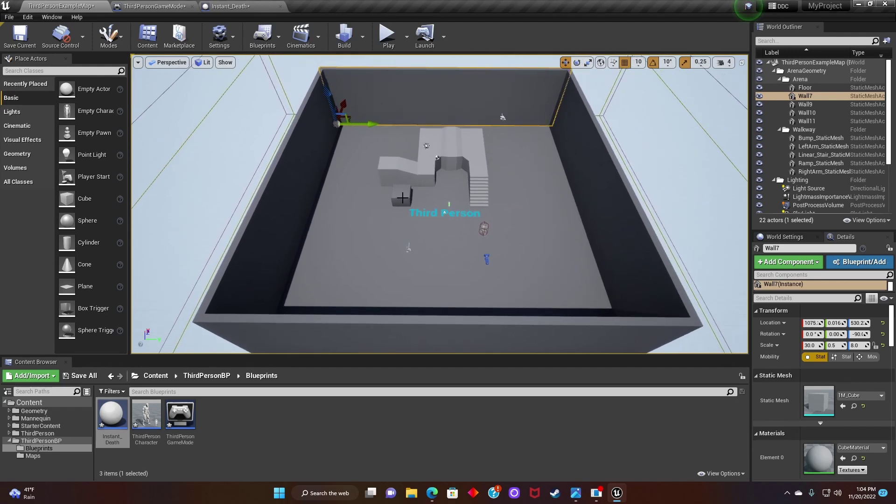
pyautogui.click(401, 197)
pyautogui.moveTo(434, 205); pyautogui.dragTo(514, 207)
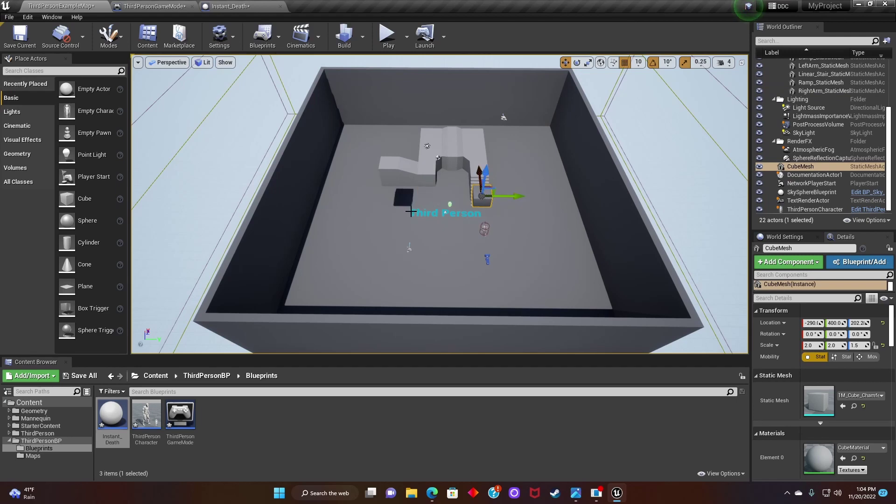
pyautogui.keyDown('alt'); pyautogui.moveTo(409, 206); pyautogui.dragTo(574, 276); pyautogui.keyUp('alt')
pyautogui.moveTo(367, 160); pyautogui.dragTo(407, 162)
pyautogui.moveTo(428, 217); pyautogui.dragTo(437, 215, button='right')
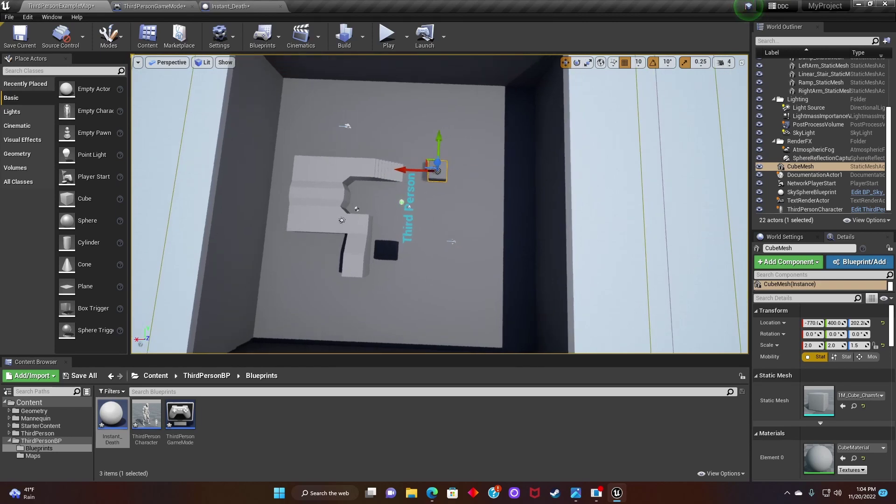
# Step: Delete the arena floor and all the walkway meshes, including the ramp, bump, arms and stairs, from the level
pyautogui.click(429, 212)
pyautogui.press('Delete')
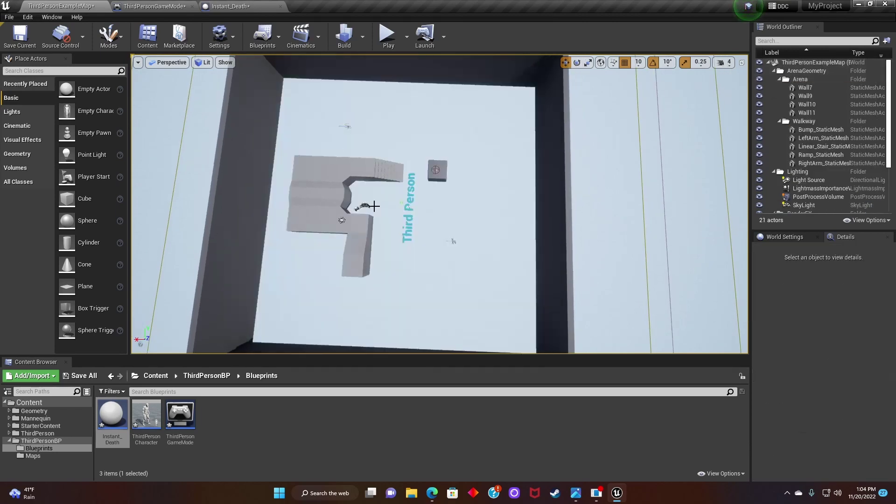
pyautogui.click(326, 189)
pyautogui.press('Delete')
pyautogui.click(337, 224)
pyautogui.press('Delete')
pyautogui.click(359, 261)
pyautogui.press('Delete')
pyautogui.click(360, 177)
pyautogui.press('Delete')
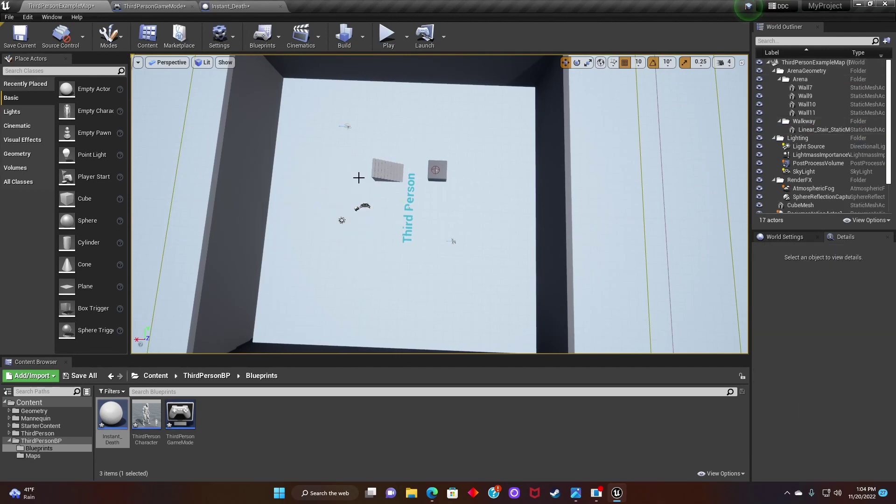
pyautogui.click(386, 178)
pyautogui.press('Delete')
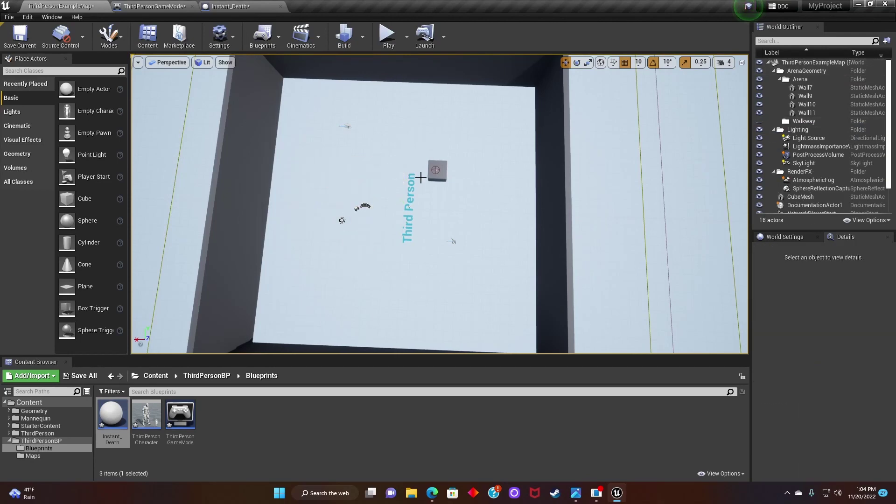
# Step: Lower the cube beneath the character slightly, to about Z 192
pyautogui.moveTo(421, 178)
pyautogui.mouseDown(button='right')
pyautogui.moveTo(430, 168)
pyautogui.moveTo(429, 179)
pyautogui.mouseUp(button='right')
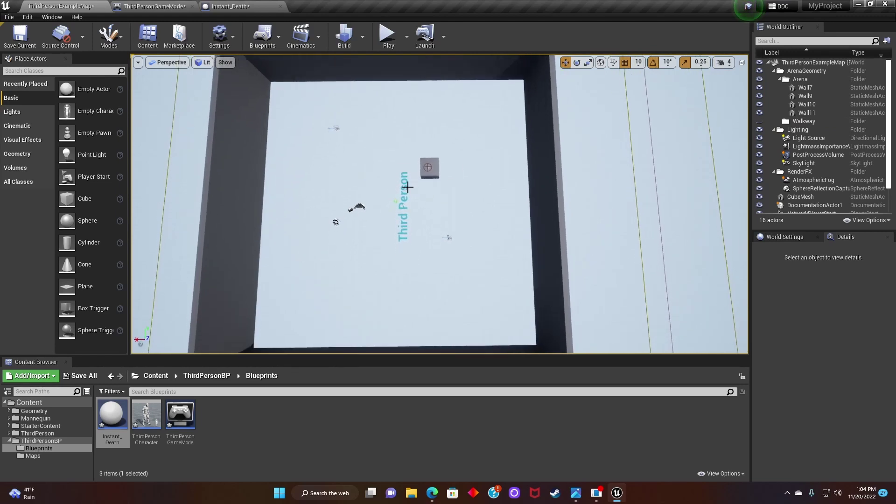
pyautogui.click(426, 170)
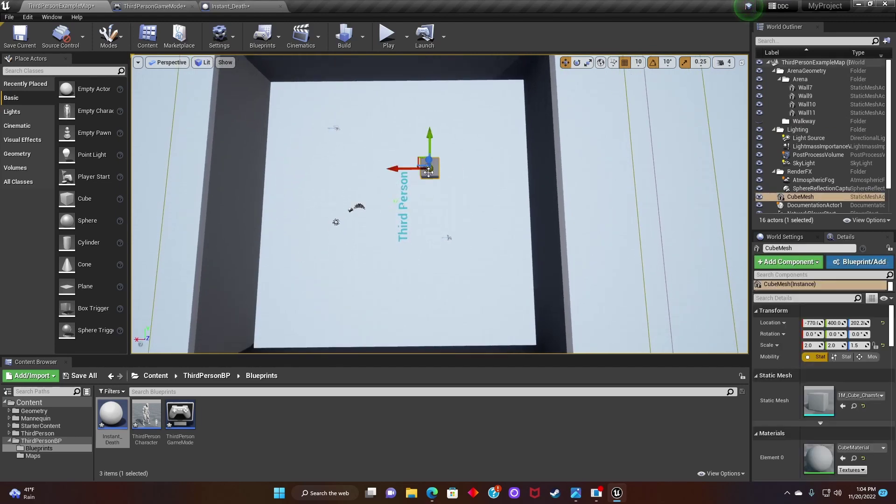
pyautogui.press('f')
pyautogui.scroll(-3, 488, 208)
pyautogui.scroll(1, 495, 214)
pyautogui.keyDown('alt'); pyautogui.moveTo(512, 210); pyautogui.dragTo(345, 93); pyautogui.keyUp('alt')
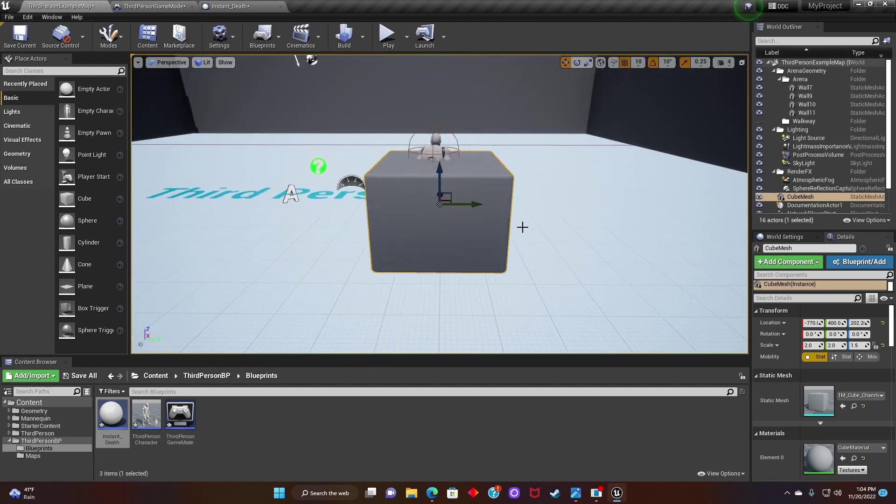
pyautogui.scroll(-1, 522, 227)
pyautogui.scroll(-1, 523, 227)
pyautogui.moveTo(442, 177); pyautogui.dragTo(429, 99)
pyautogui.click(438, 163)
# Step: Delete Wall11 to open up one side of the arena
pyautogui.moveTo(540, 170); pyautogui.dragTo(636, 183, button='right')
pyautogui.keyDown('alt'); pyautogui.moveTo(635, 182); pyautogui.dragTo(645, 206); pyautogui.keyUp('alt')
pyautogui.click(635, 203)
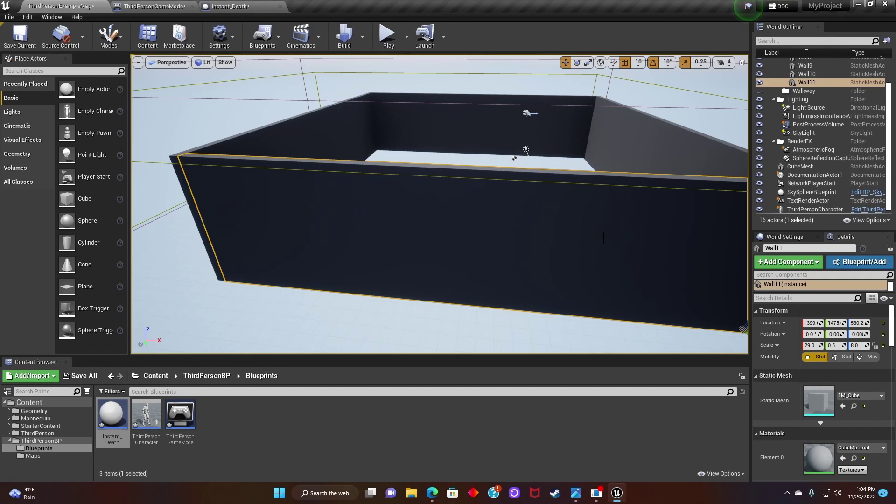
pyautogui.click(603, 238)
pyautogui.press('Delete')
# Step: Duplicate the cube twice in a row along the X axis, placing the copies at about X -230 and X 440
pyautogui.scroll(5, 603, 238)
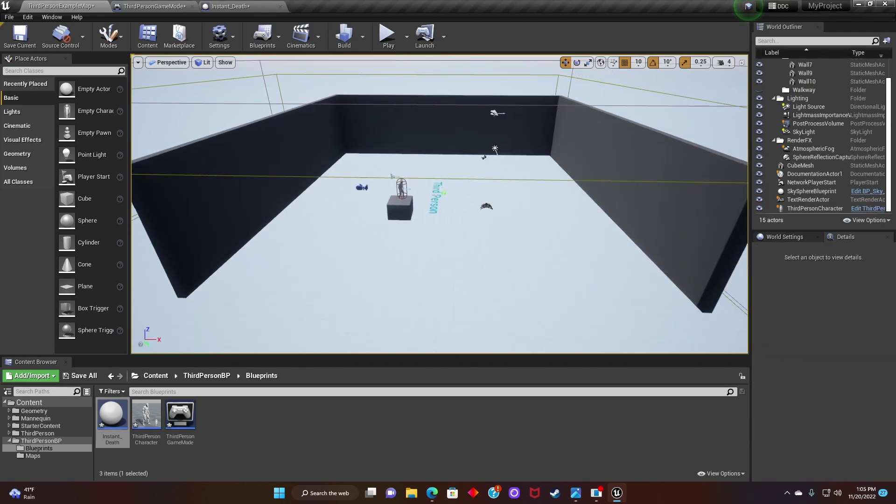
pyautogui.moveTo(564, 234); pyautogui.dragTo(415, 225, button='middle')
pyautogui.click(337, 214)
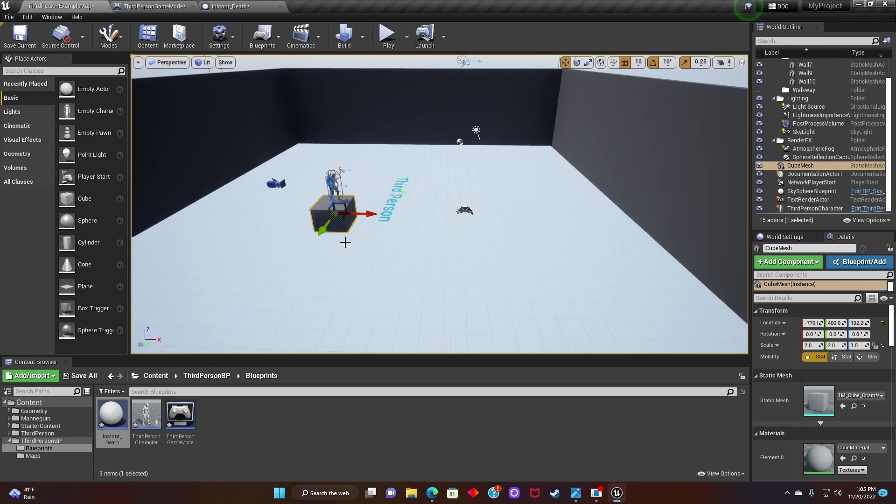
pyautogui.hotkey('ctrl', 'w')
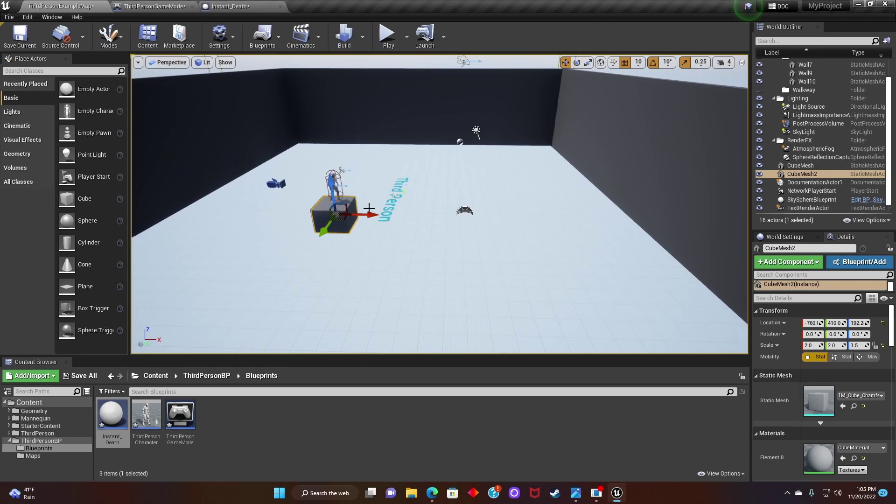
pyautogui.moveTo(378, 217); pyautogui.dragTo(467, 227)
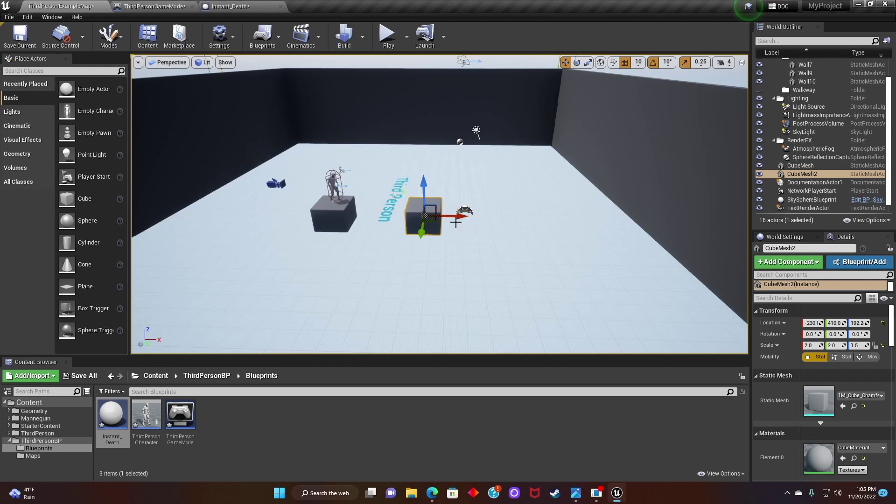
pyautogui.hotkey('ctrl', 'w')
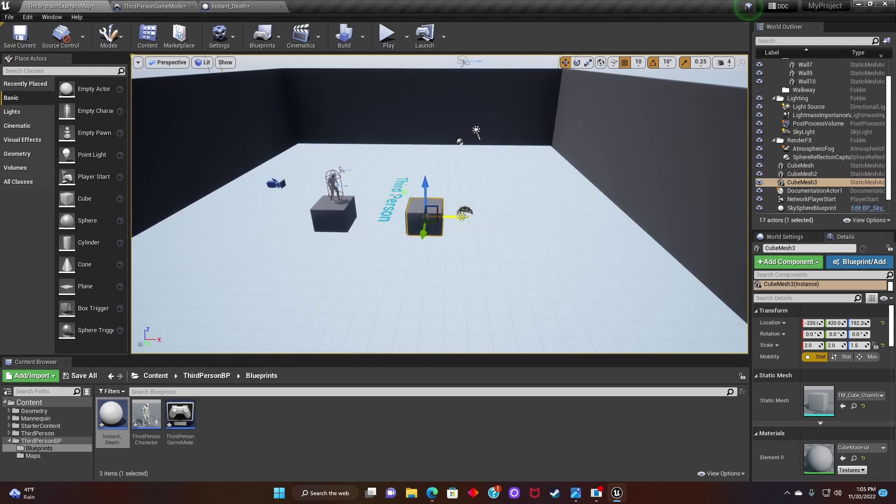
pyautogui.moveTo(462, 216); pyautogui.dragTo(580, 215)
# Step: Delete Wall7, the arena wall at the far end of the row of cubes
pyautogui.scroll(-5, 587, 221)
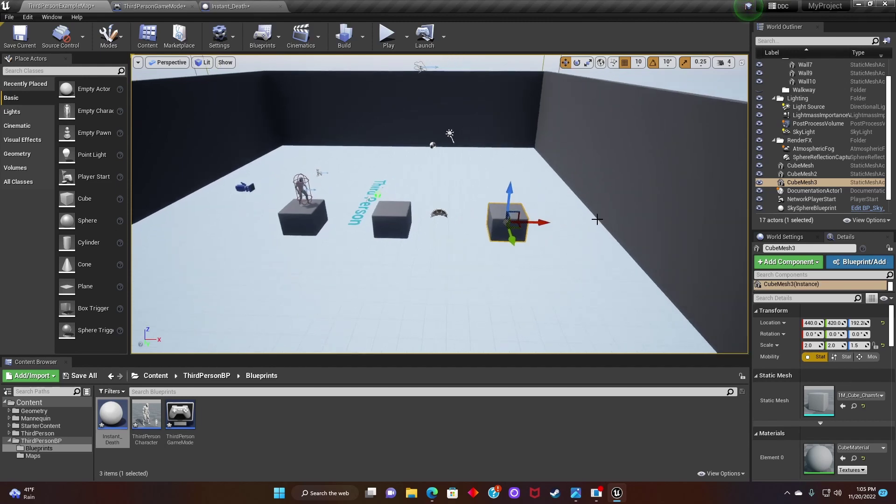
pyautogui.click(573, 172)
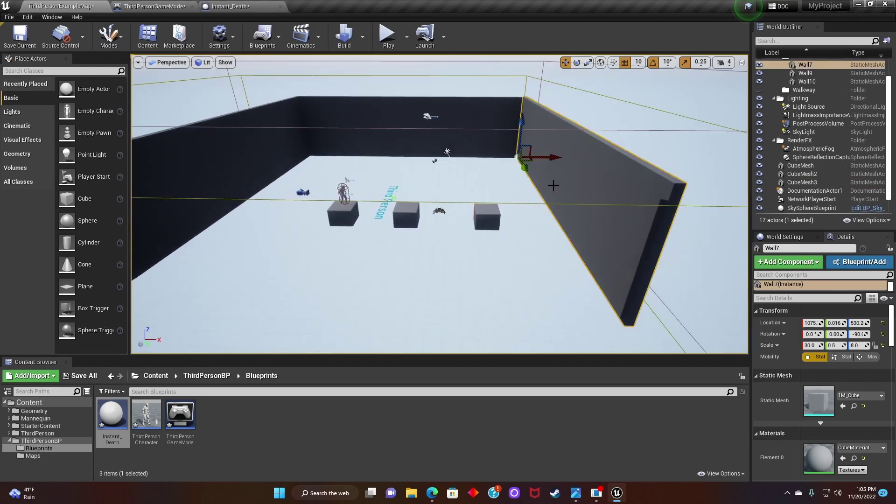
pyautogui.press('Delete')
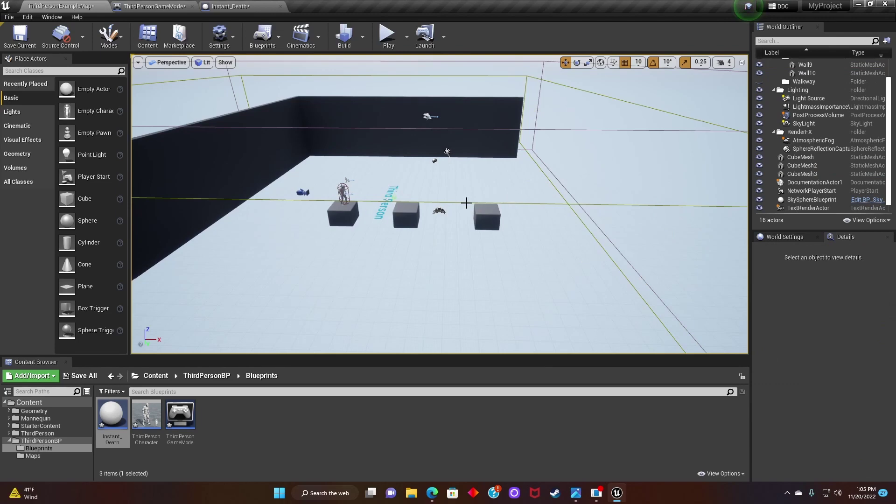
# Step: Duplicate the last cube in the row and move the copy along the X axis to about X 1300
pyautogui.click(487, 215)
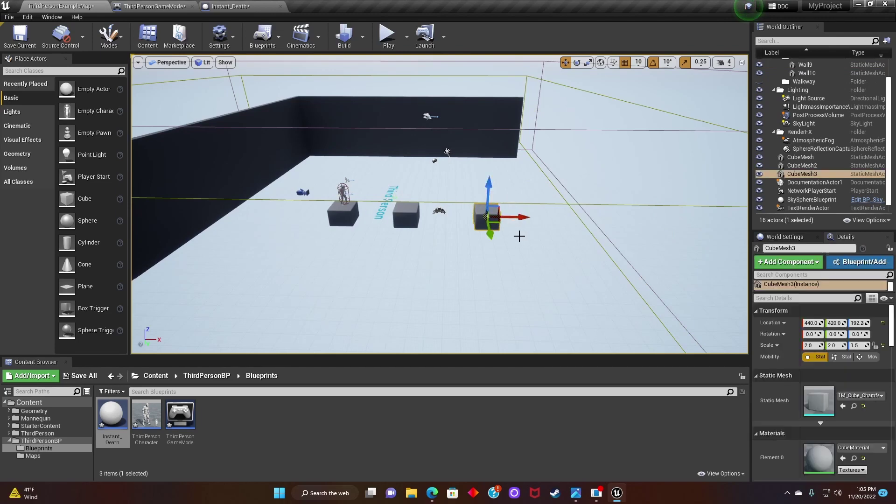
pyautogui.hotkey('ctrl', 'w')
pyautogui.moveTo(528, 218); pyautogui.dragTo(634, 206)
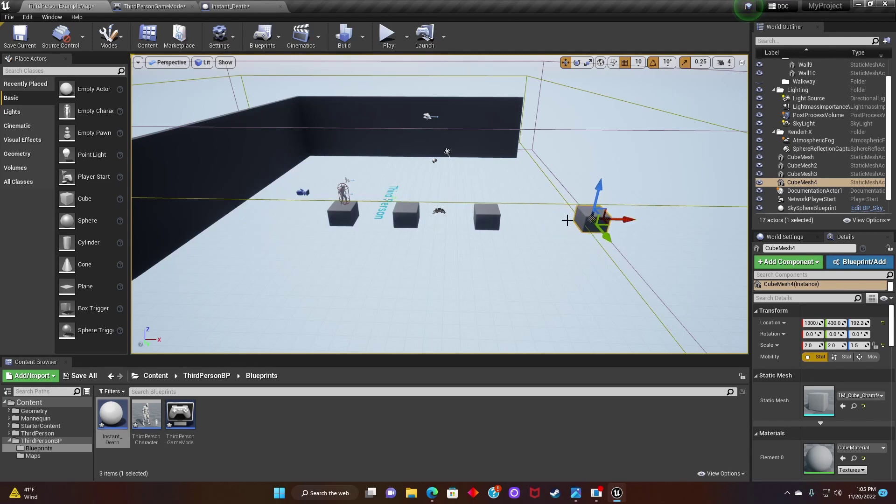
# Step: Check the ThirdPersonCharacter's location in the level and set the SpawnActor node's spawn location X to -750 in ThirdPersonGameMode
pyautogui.scroll(6, 567, 220)
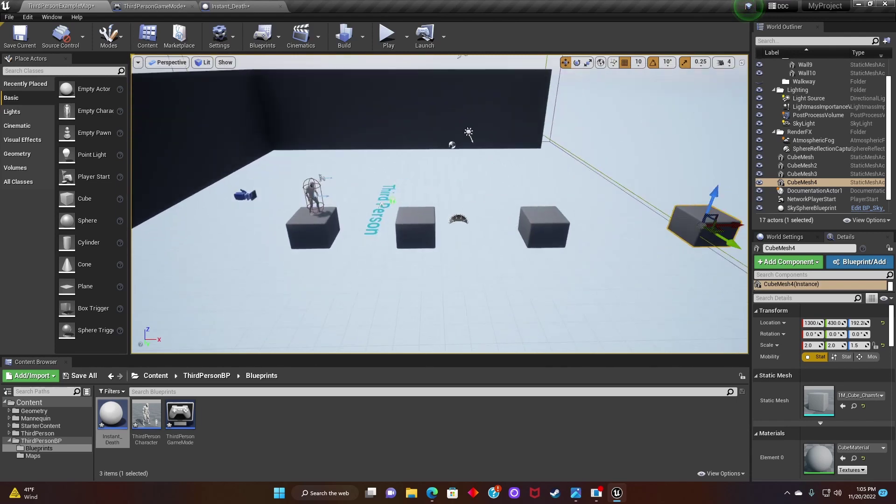
pyautogui.scroll(2, 567, 220)
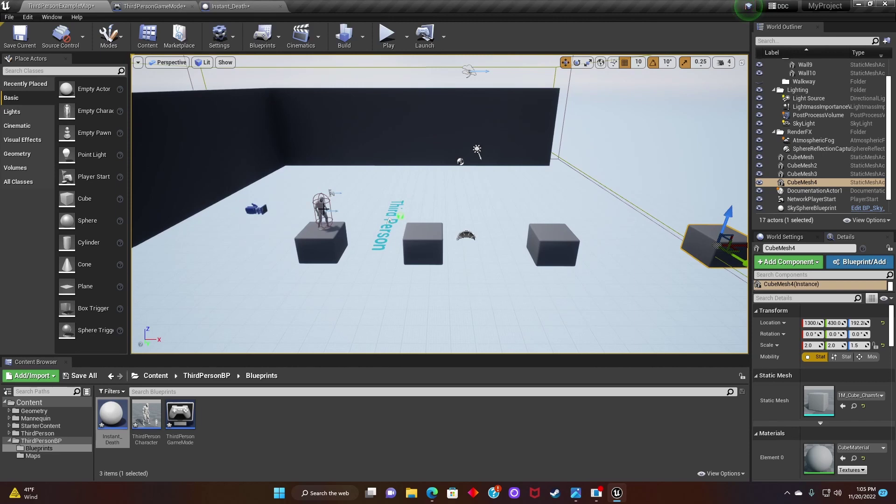
pyautogui.click(466, 236)
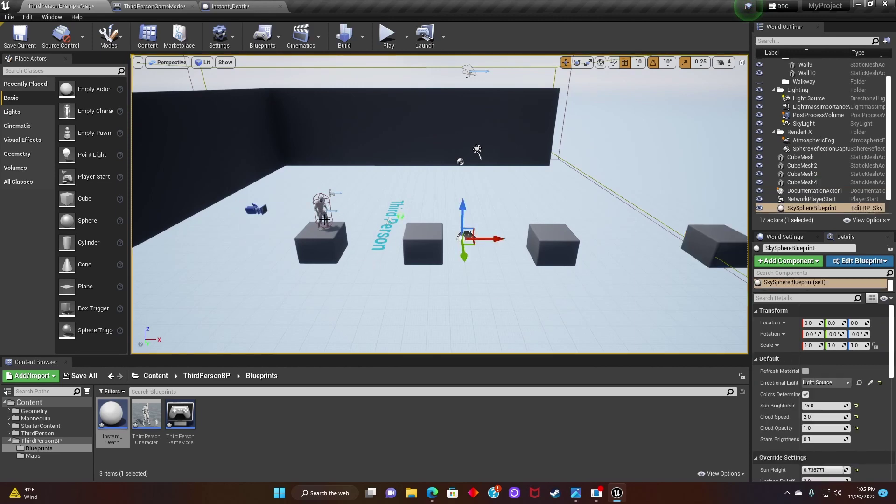
pyautogui.click(324, 219)
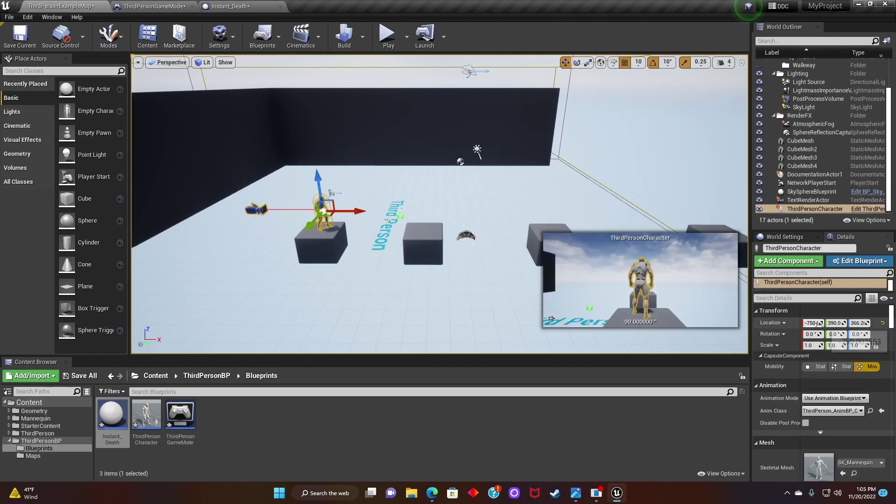
pyautogui.click(164, 4)
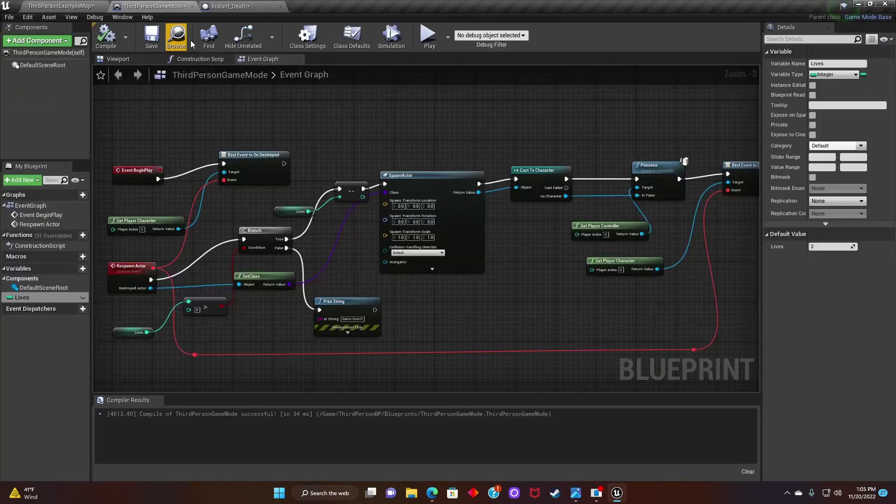
pyautogui.scroll(3, 396, 186)
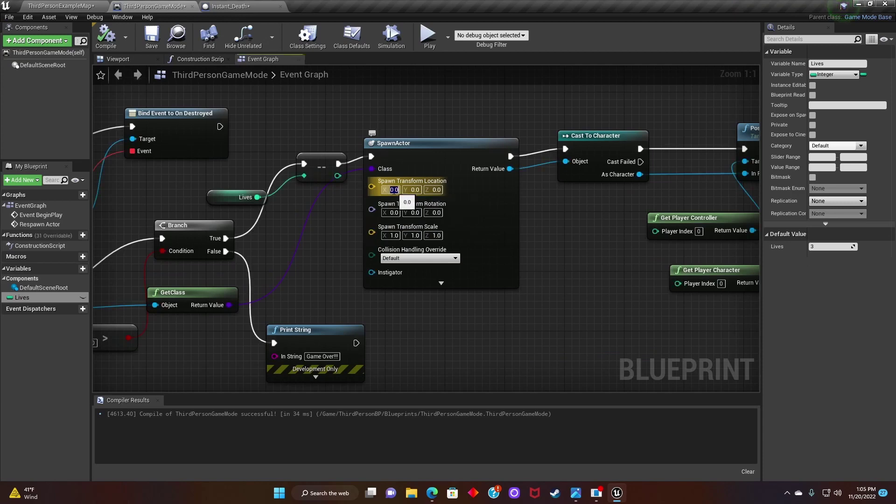
pyautogui.write('-750')
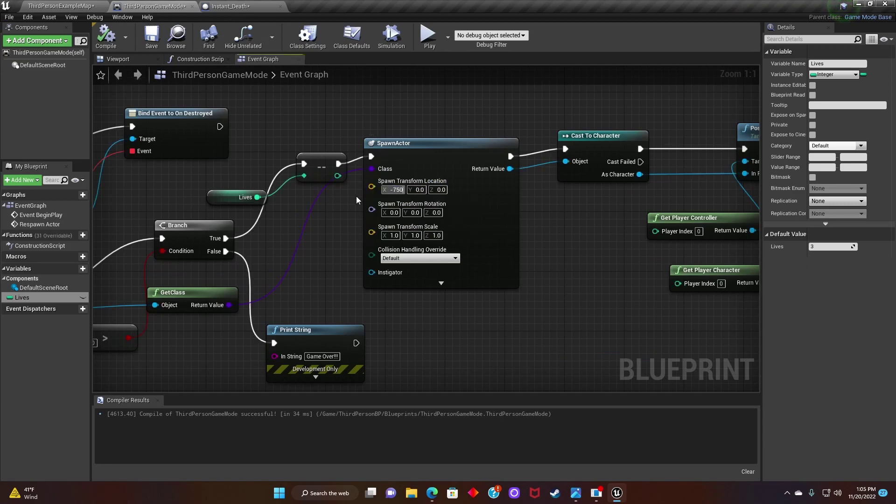
# Step: Set the SpawnActor node's spawn location Y to 390
pyautogui.click(413, 192)
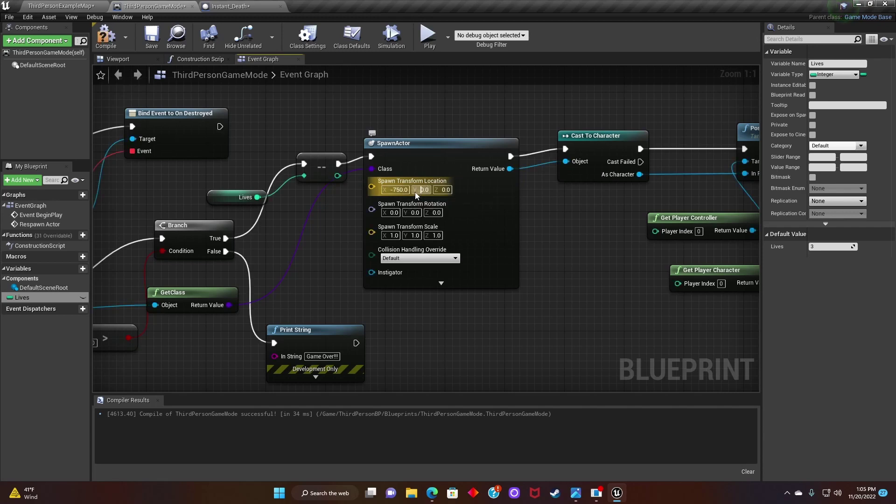
pyautogui.press('Return')
pyautogui.click(411, 192)
pyautogui.write('390')
pyautogui.press('Delete')
pyautogui.press('Return')
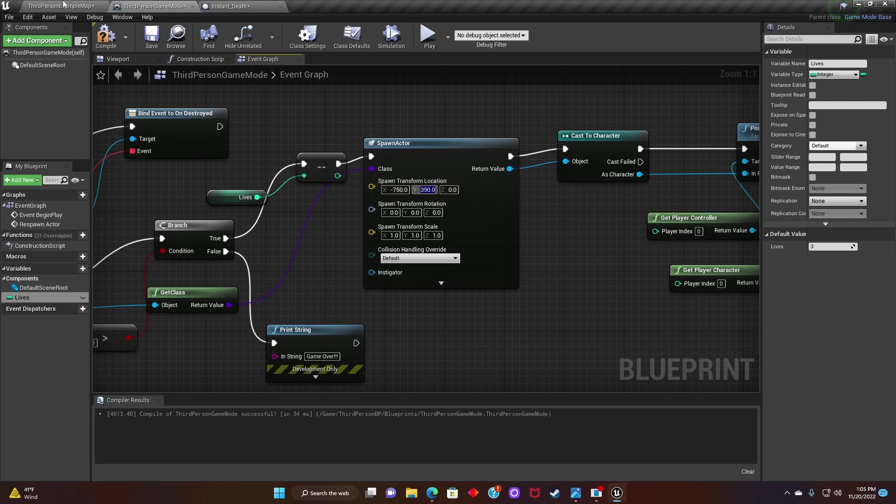
# Step: Check the character's height in the level, set the SpawnActor's spawn location Z to 600, and compile the blueprint
pyautogui.click(61, 6)
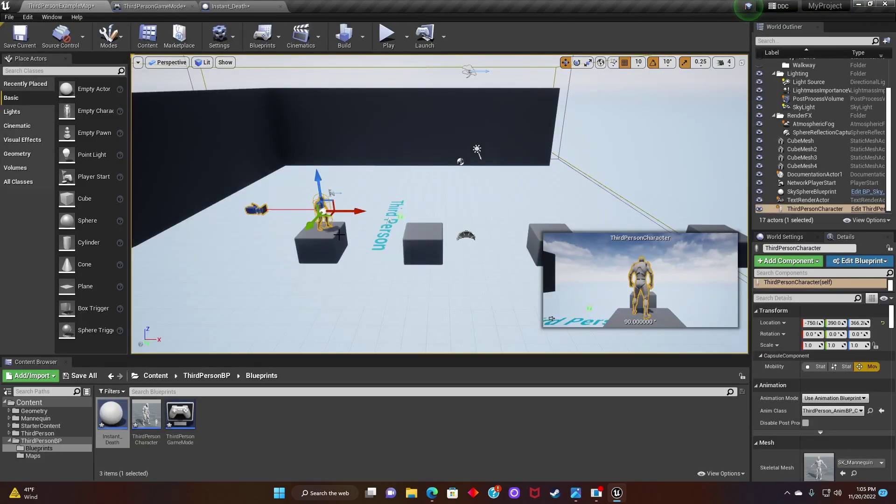
pyautogui.click(858, 323)
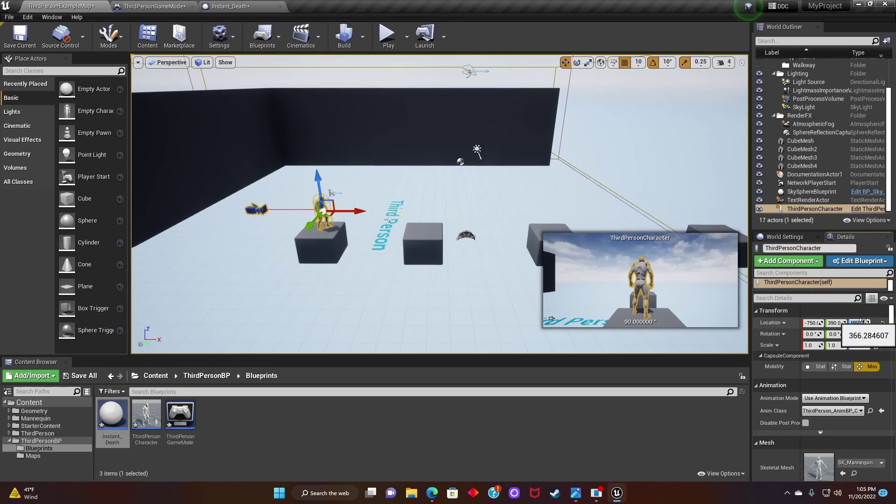
pyautogui.click(154, 6)
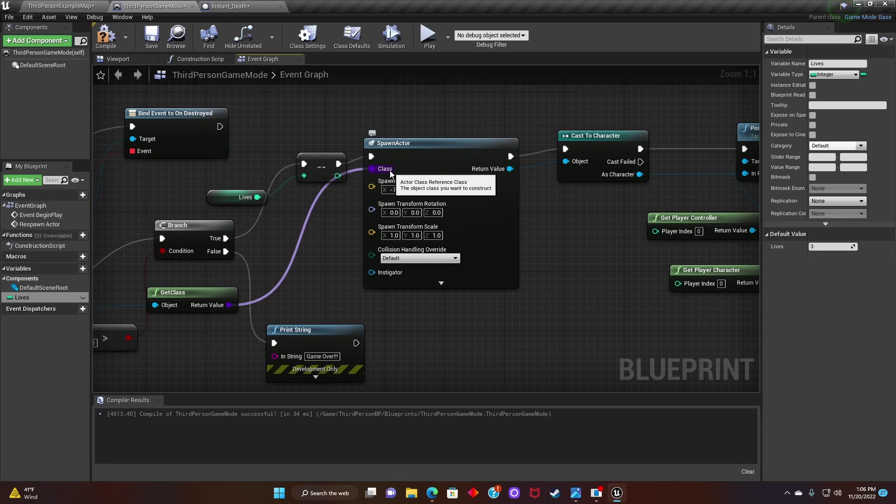
pyautogui.write('600')
pyautogui.press('Return')
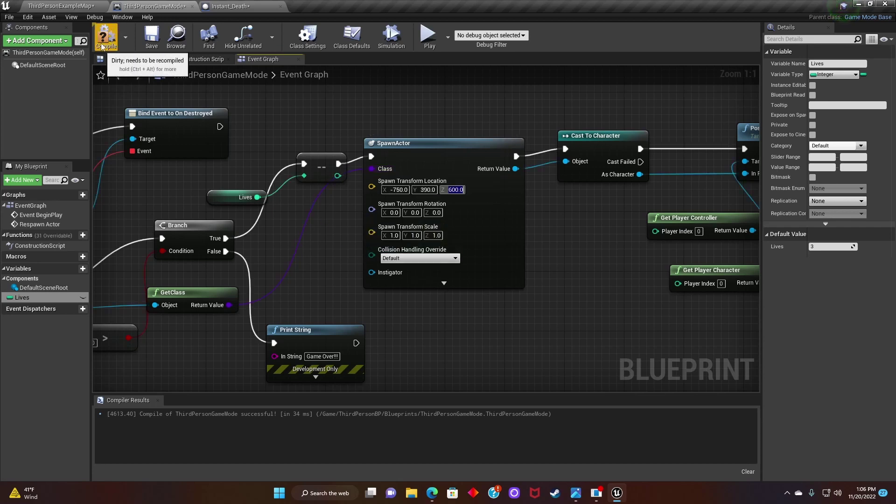
pyautogui.click(117, 32)
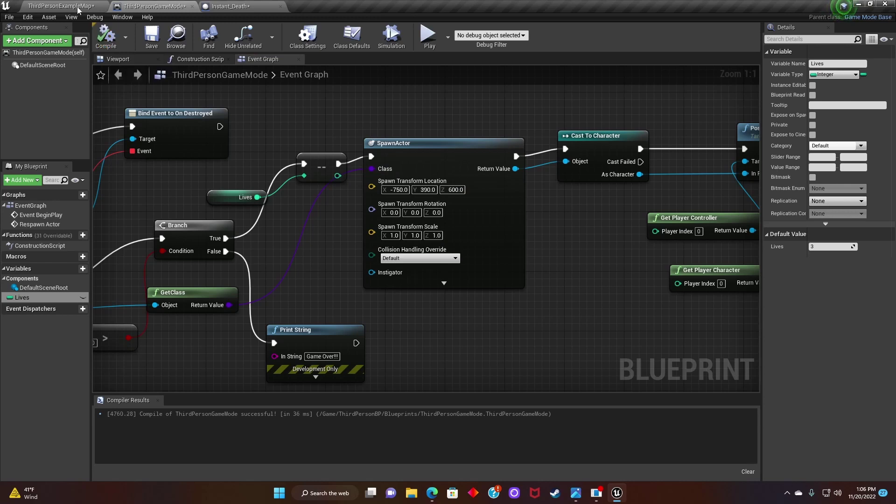
# Step: Run the game preview briefly, stop it, and return to the ThirdPersonExampleMap level
pyautogui.click(429, 38)
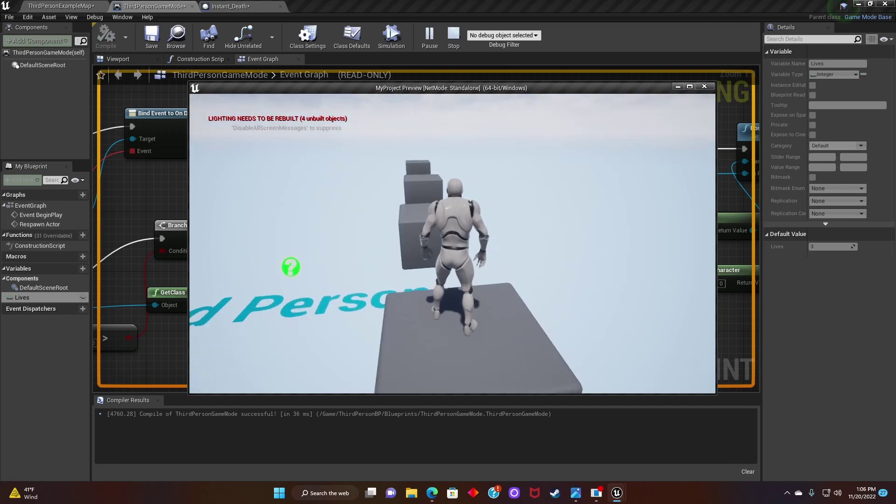
pyautogui.press('Escape')
pyautogui.click(73, 3)
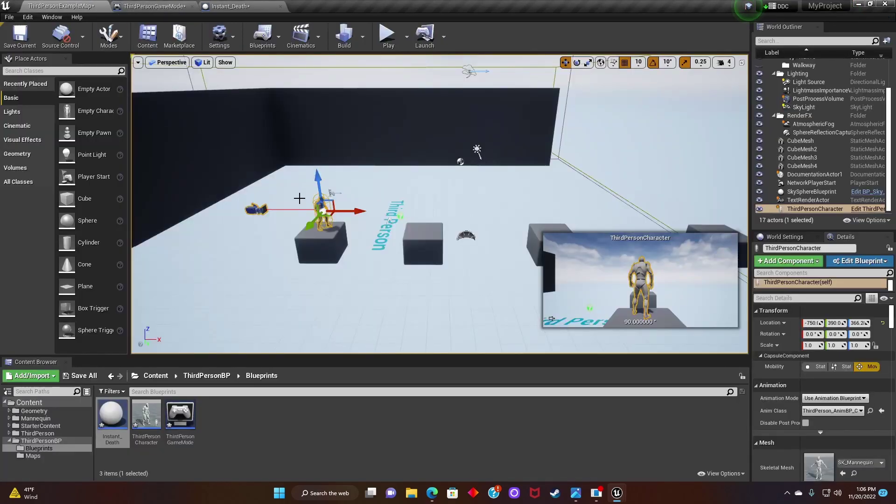
# Step: Place an Instant_Death actor in the level and move it to about X -350, Y 170, Z -20 near the cubes
pyautogui.moveTo(114, 425); pyautogui.dragTo(371, 270)
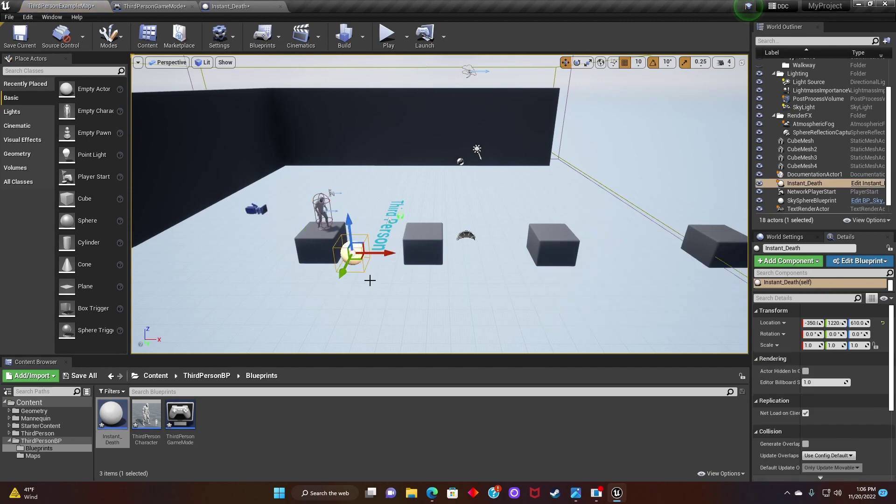
pyautogui.press('f')
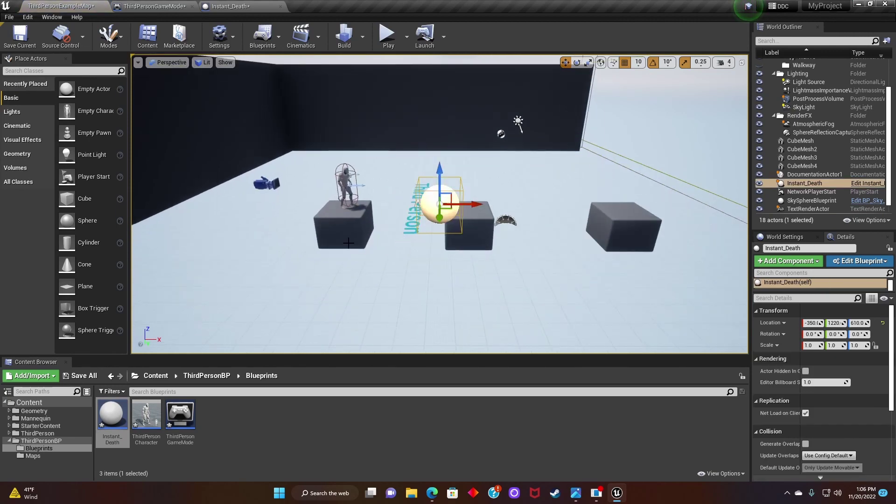
pyautogui.keyDown('alt'); pyautogui.moveTo(348, 242); pyautogui.dragTo(346, 210); pyautogui.keyUp('alt')
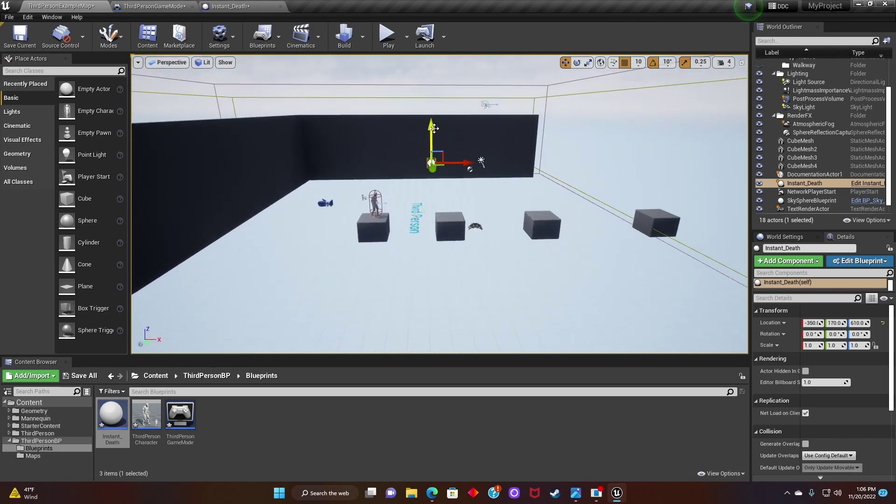
pyautogui.press('End')
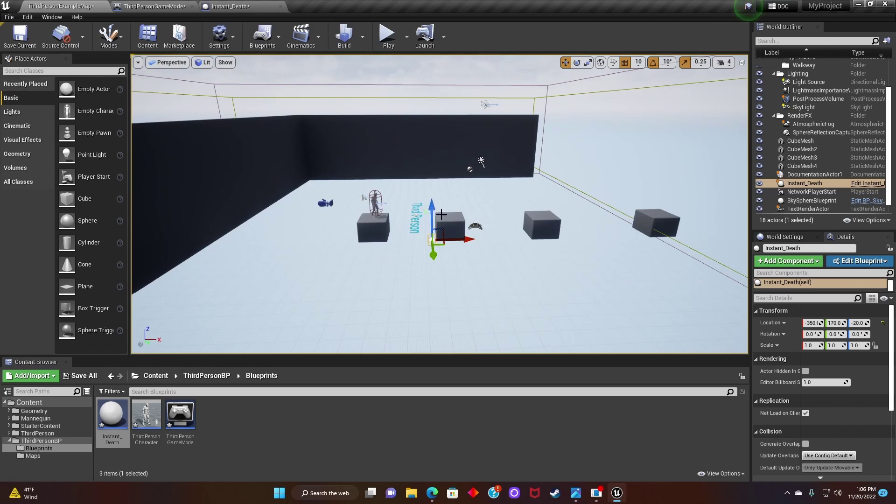
# Step: Move the Instant_Death actor between the first two cubes, in line with the row, at about Y 420 and Z 130
pyautogui.press('f')
pyautogui.scroll(-5, 435, 240)
pyautogui.keyDown('alt'); pyautogui.moveTo(444, 246); pyautogui.dragTo(607, 280); pyautogui.keyUp('alt')
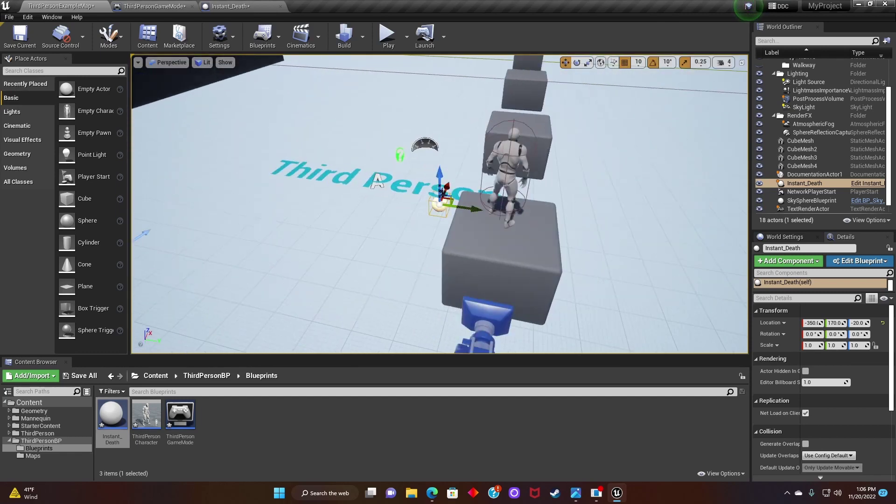
pyautogui.moveTo(439, 180); pyautogui.dragTo(461, 129)
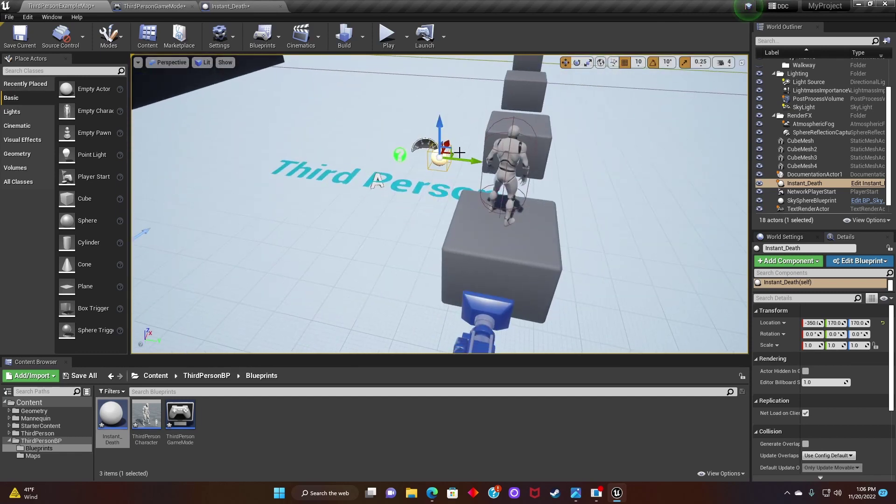
pyautogui.moveTo(464, 162); pyautogui.dragTo(457, 142)
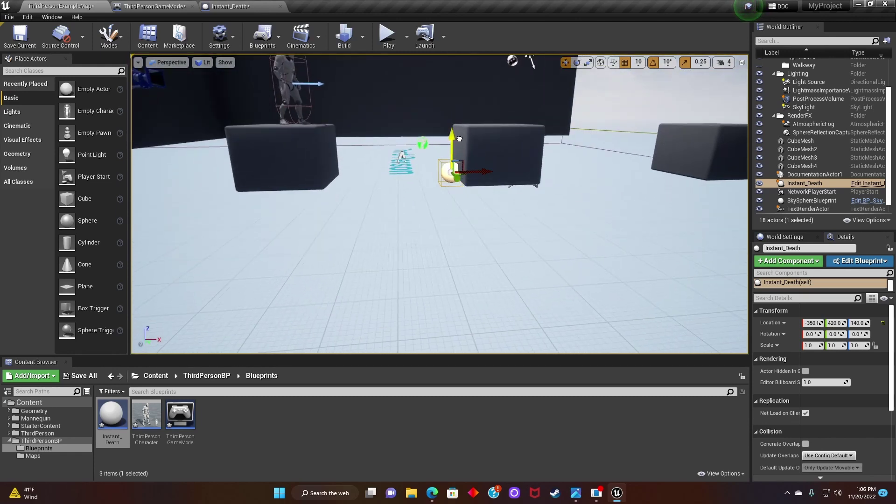
pyautogui.scroll(-5, 474, 209)
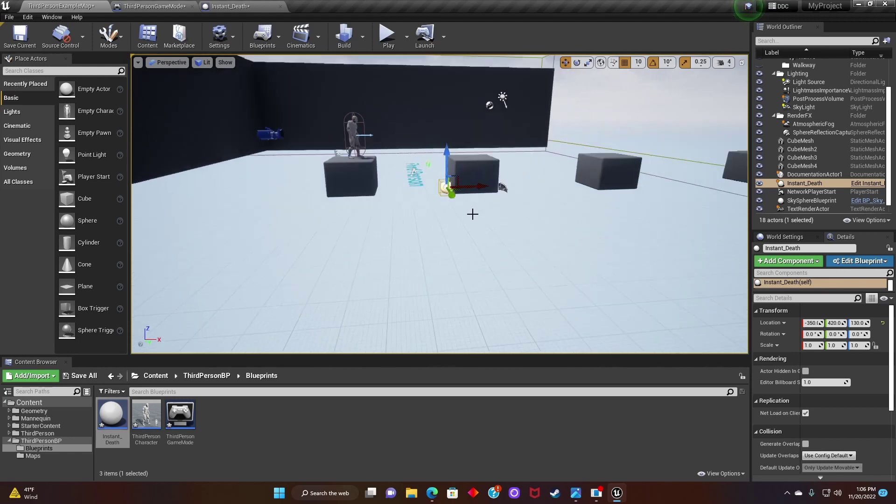
# Step: Scale the Instant_Death actor to about 58.5 in X and Y so it spans the arena floor
pyautogui.keyDown('alt'); pyautogui.moveTo(424, 215); pyautogui.dragTo(442, 212); pyautogui.keyUp('alt')
pyautogui.scroll(-6, 462, 222)
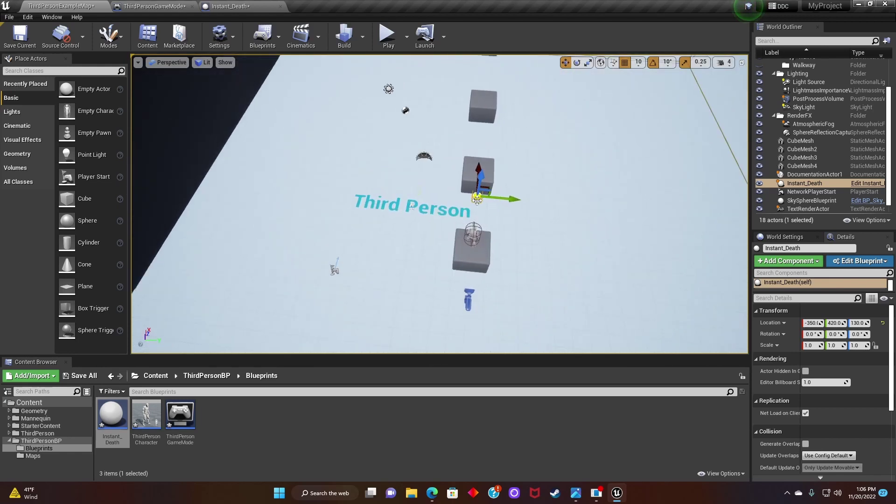
pyautogui.moveTo(490, 195); pyautogui.dragTo(466, 196, button='right')
pyautogui.press('space')
pyautogui.press('space')
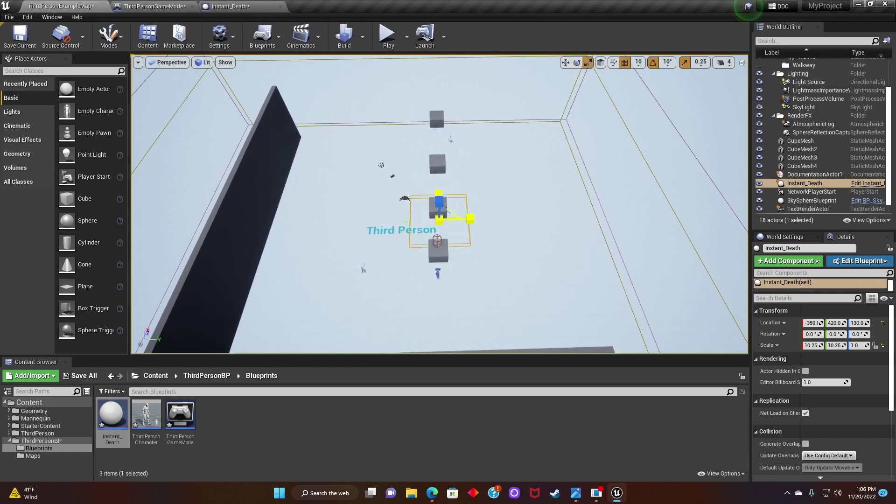
pyautogui.moveTo(454, 213); pyautogui.dragTo(524, 214)
pyautogui.moveTo(474, 192); pyautogui.dragTo(475, 191)
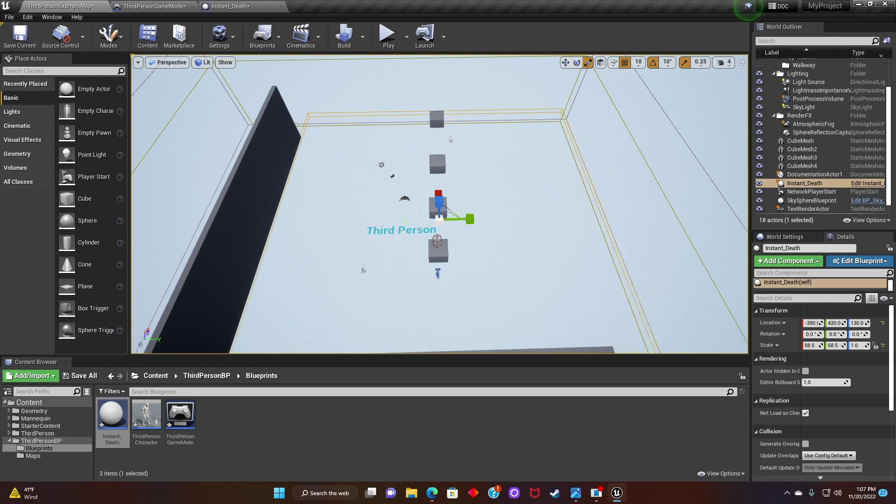
pyautogui.scroll(-3, 439, 205)
# Step: Run the game preview from the ThirdPersonGameMode blueprint and jump the character along the row of cubes, past the last one
pyautogui.click(186, 9)
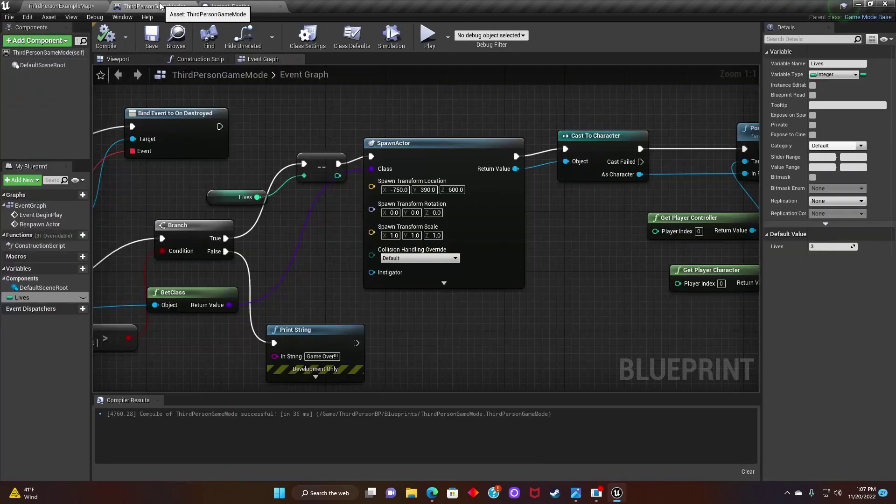
pyautogui.click(429, 39)
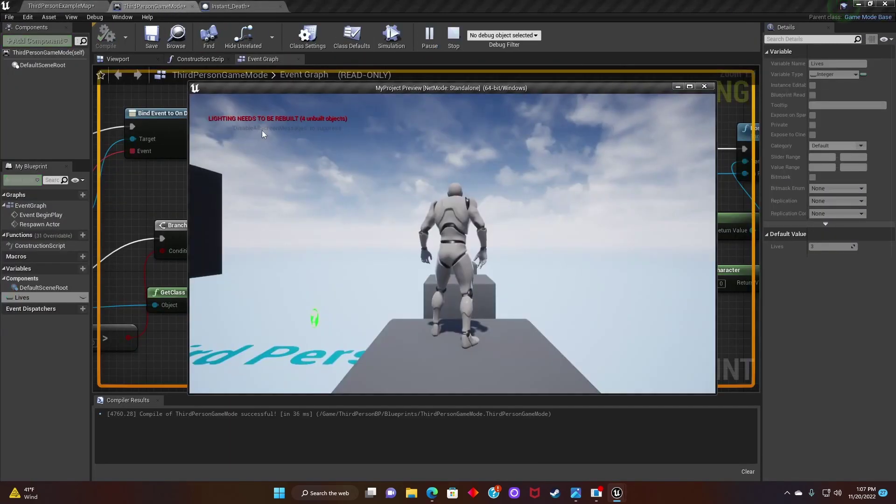
pyautogui.click(417, 240)
pyautogui.press('w')
pyautogui.press('space')
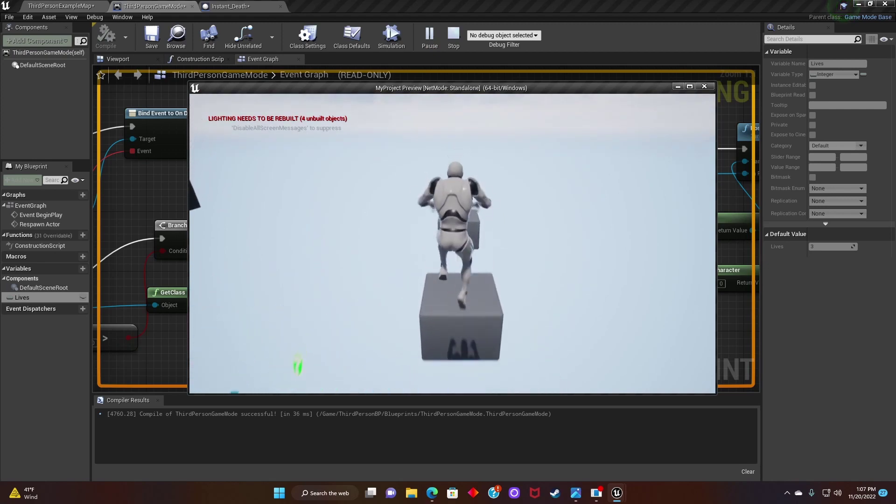
pyautogui.press('w')
pyautogui.press('space')
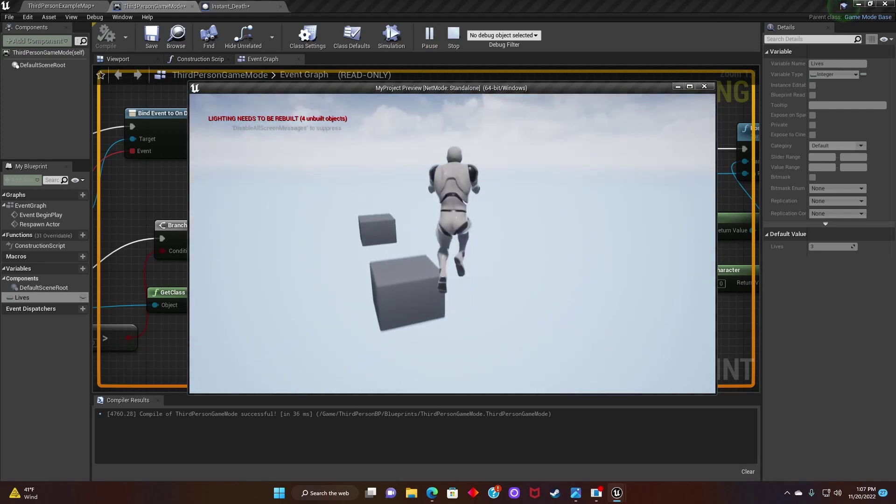
pyautogui.press('space')
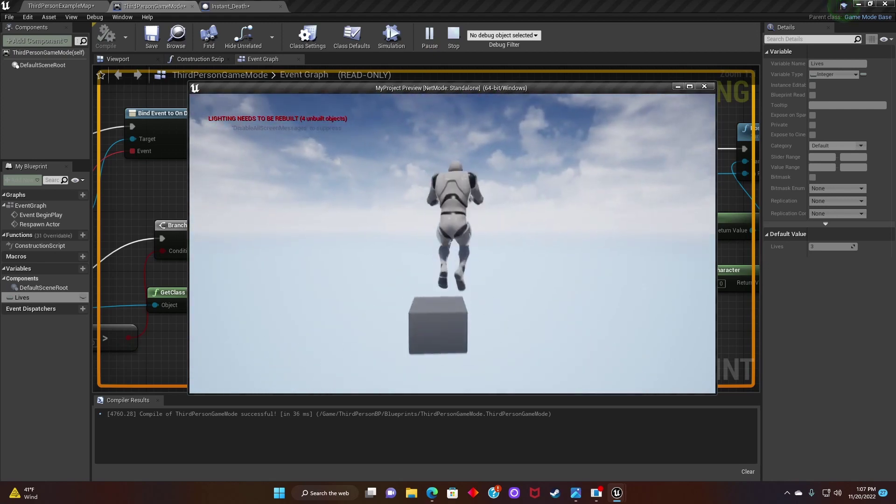
pyautogui.press('space')
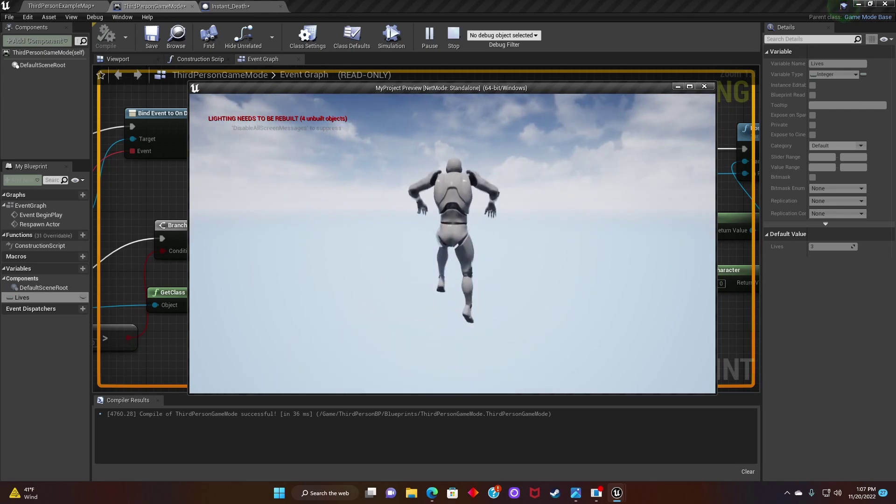
# Step: Use up the remaining lives by jumping off the cubes, and end the preview back in the ThirdPersonExampleMap level
pyautogui.press('space')
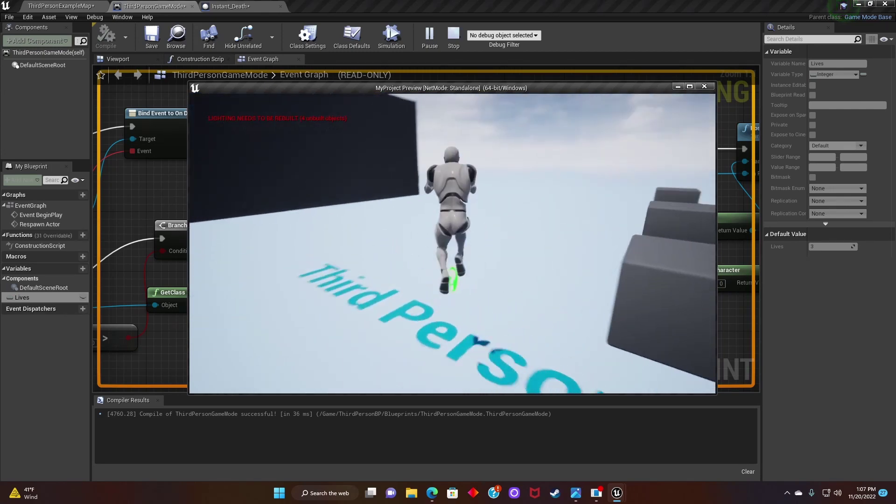
pyautogui.press('space')
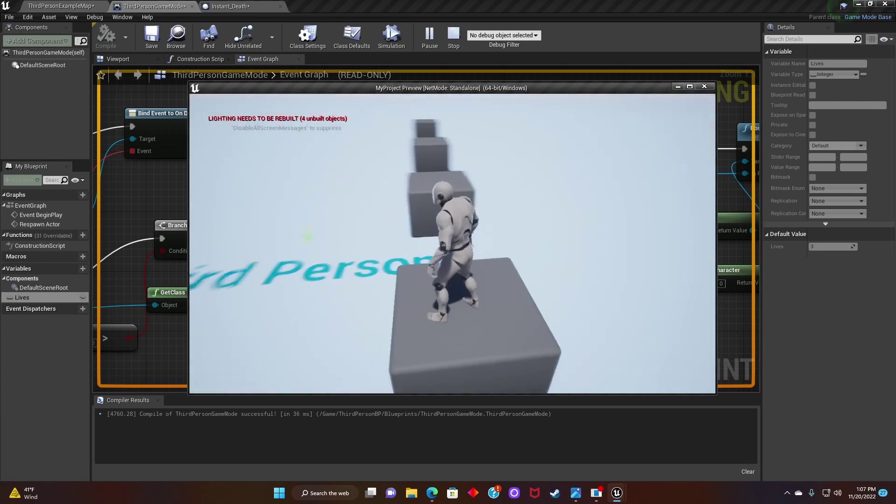
pyautogui.press('w')
pyautogui.press('space')
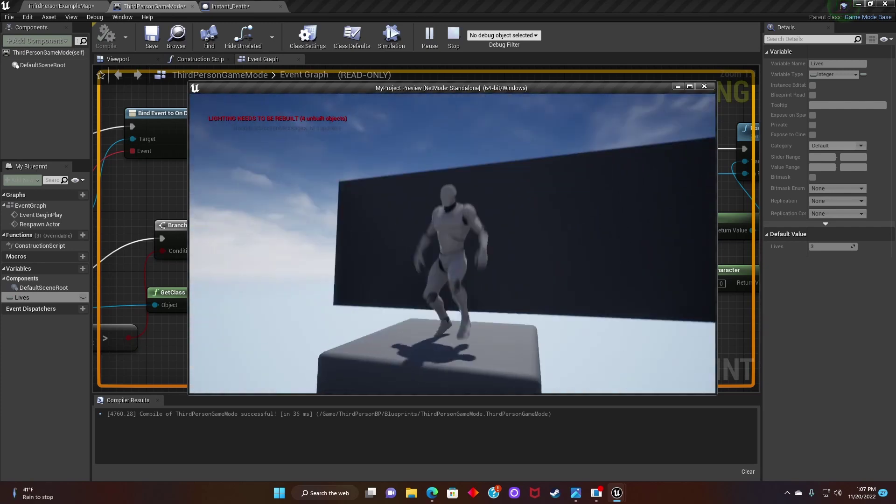
pyautogui.press('space')
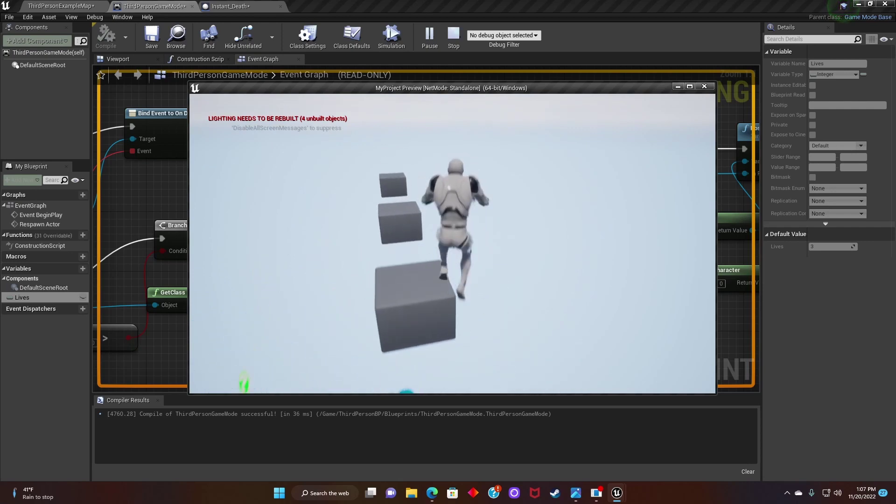
pyautogui.press('w')
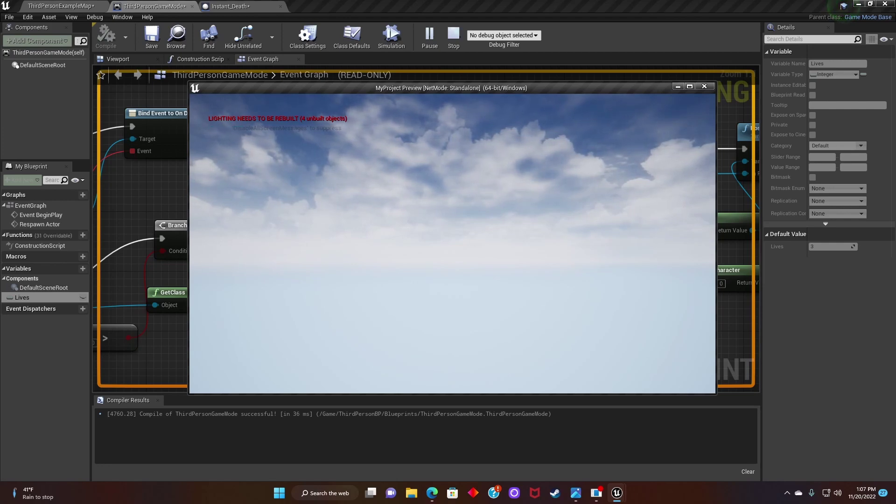
pyautogui.press('Escape')
pyautogui.click(75, 5)
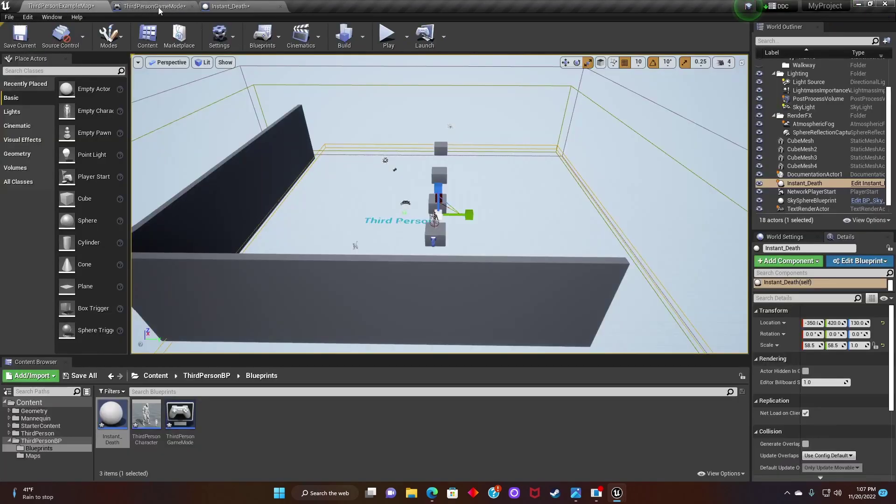
# Step: Play the level in the viewport and jump the character off the cubes onto the Instant_Death area to test respawning
pyautogui.click(386, 34)
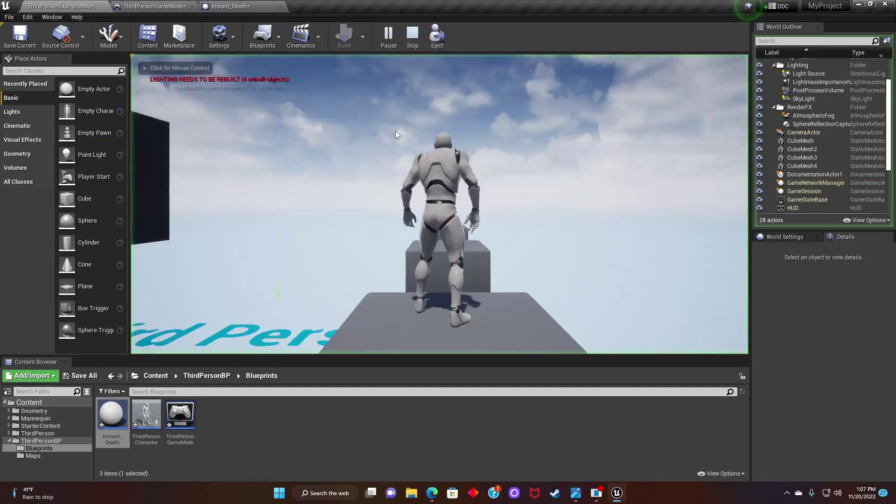
pyautogui.press('space')
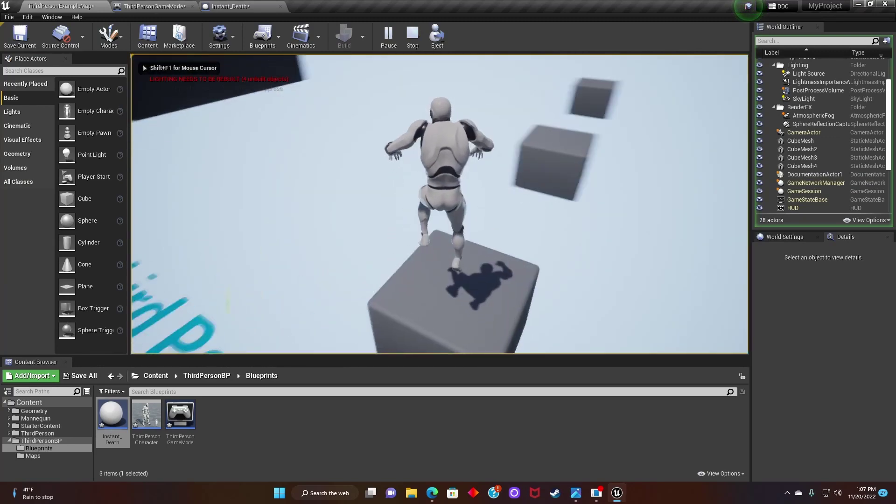
pyautogui.press('w')
pyautogui.press('space')
pyautogui.press('w')
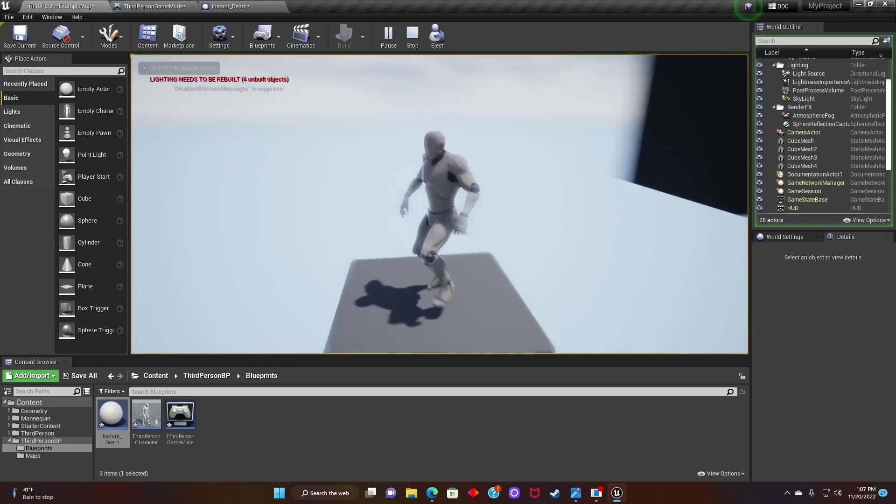
pyautogui.press('w')
pyautogui.press('space')
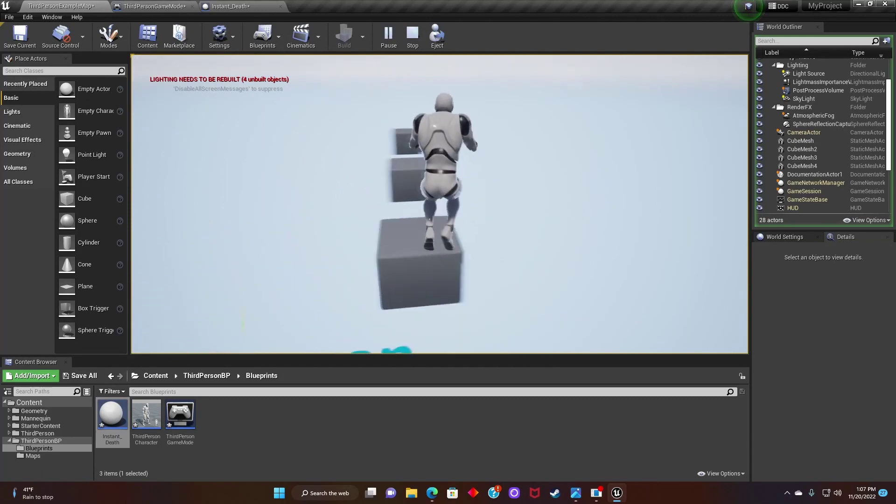
pyautogui.press('w')
pyautogui.press('space')
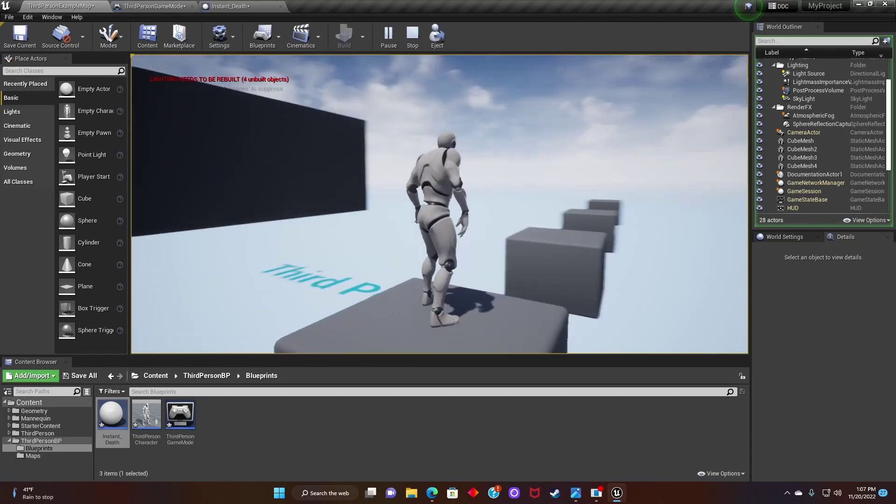
# Step: Keep jumping off the cubes until all lives are spent to test the game-over message, and stop the play session
pyautogui.press('w')
pyautogui.press('space')
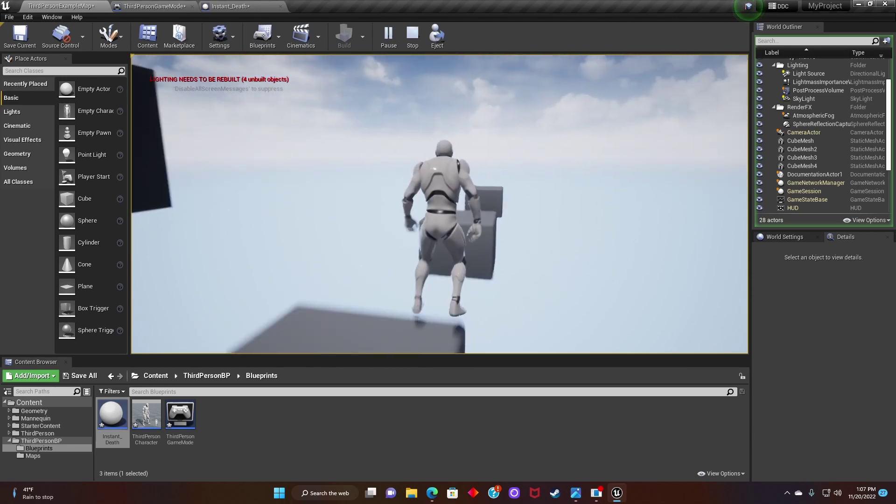
pyautogui.press('w')
pyautogui.press('space')
pyautogui.press('w')
pyautogui.press('space')
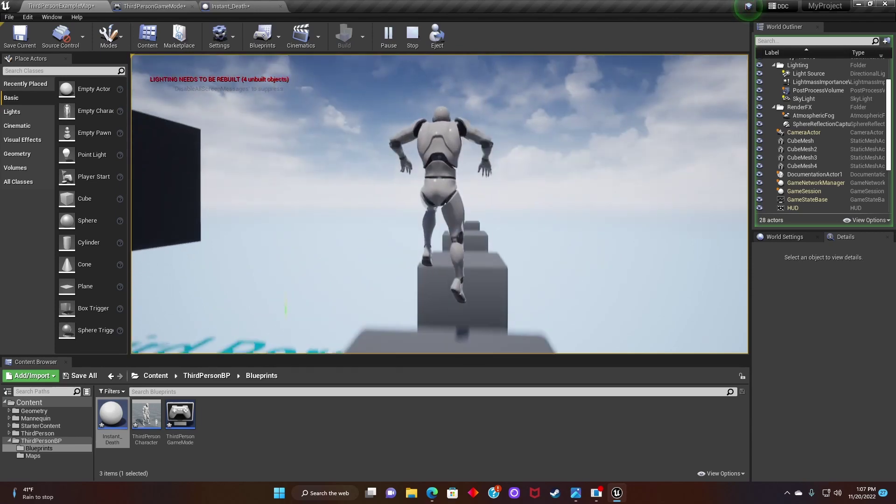
pyautogui.press('w')
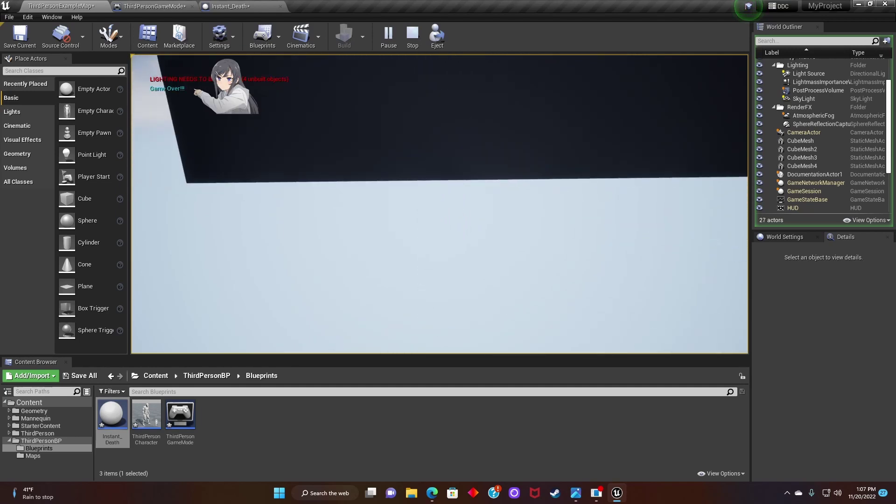
pyautogui.press('Escape')
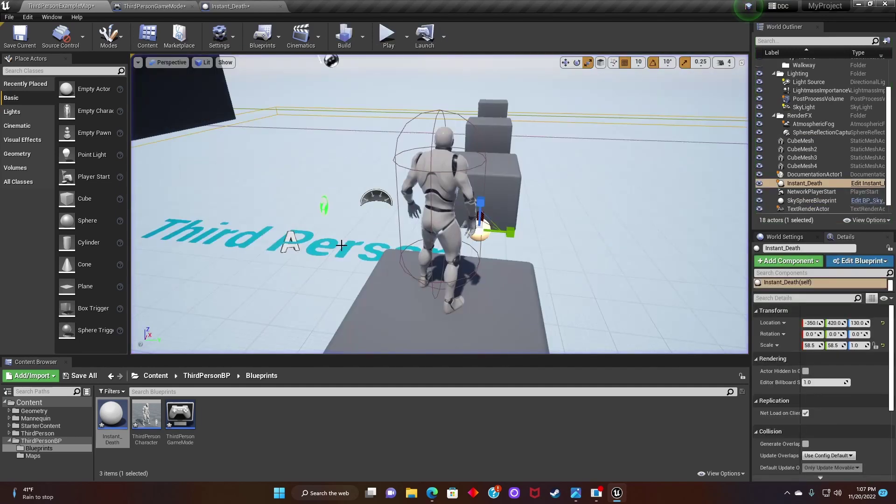
pyautogui.moveTo(347, 245); pyautogui.dragTo(366, 207, button='right')
pyautogui.scroll(-3, 413, 236)
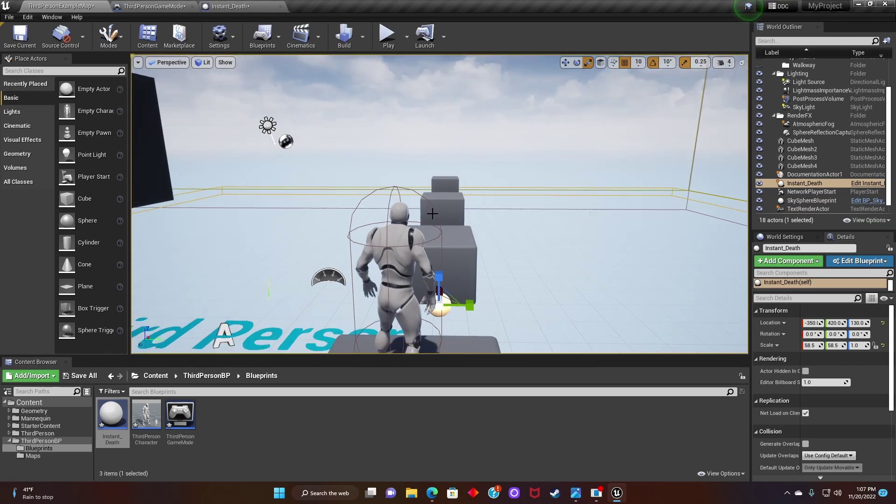
pyautogui.scroll(-1, 390, 203)
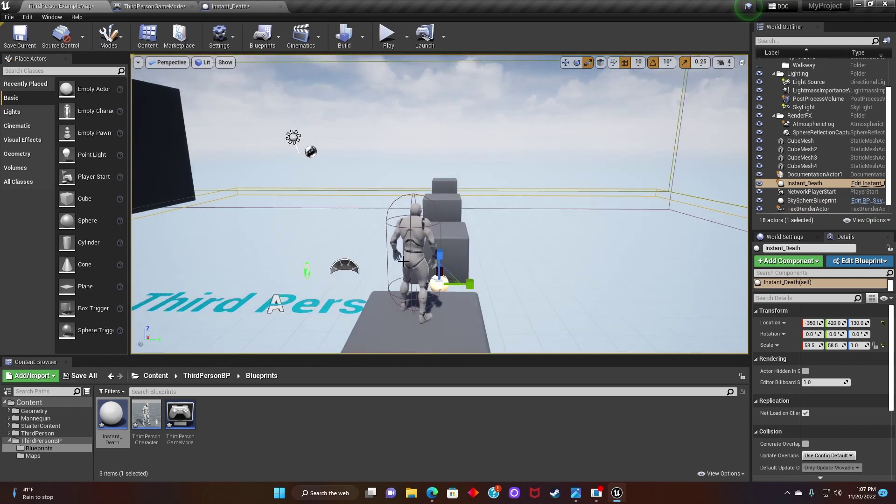
pyautogui.press('e')
pyautogui.moveTo(390, 203); pyautogui.dragTo(389, 250, button='right')
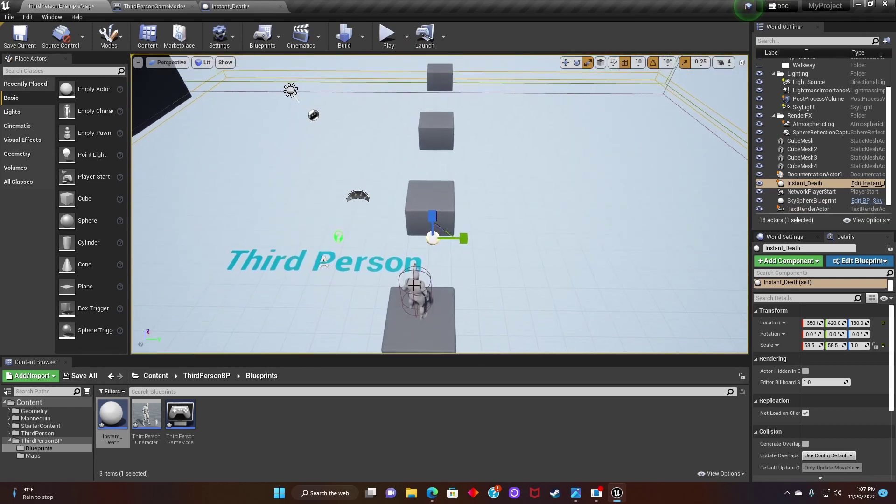